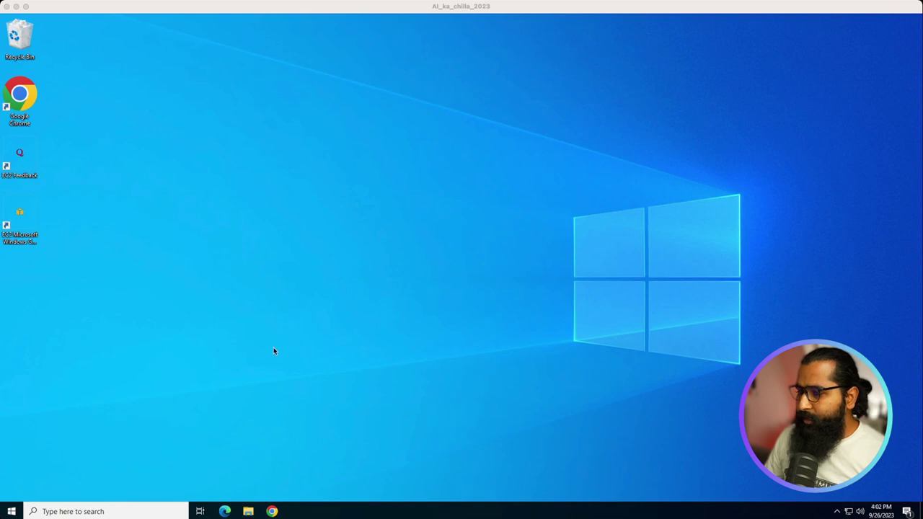
- Open Google Chrome and search Google for "python"
{"action": "mouse_move", "coordinate": [273, 514]}
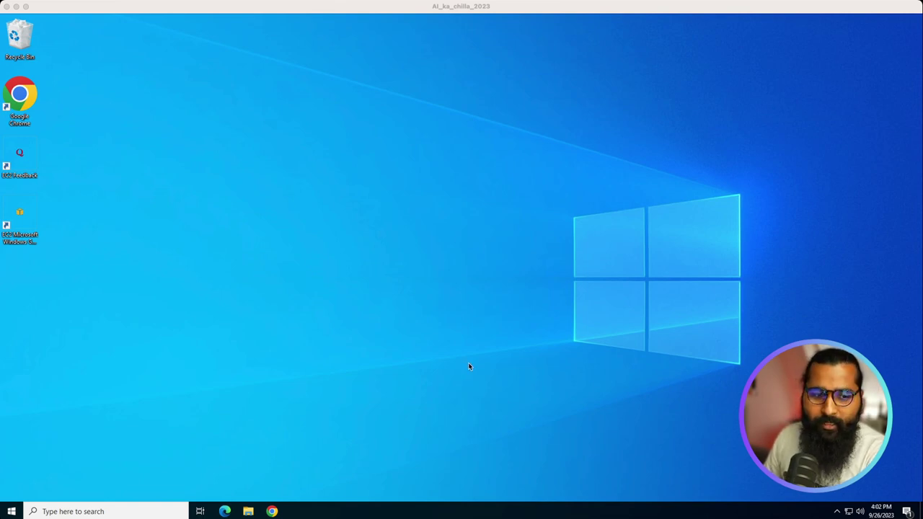
{"action": "left_click", "coordinate": [345, 256]}
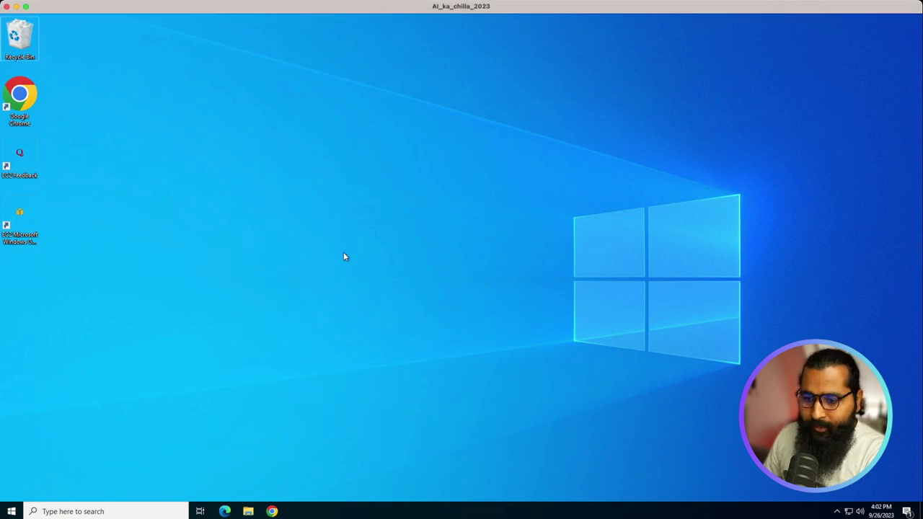
{"action": "left_click", "coordinate": [272, 512]}
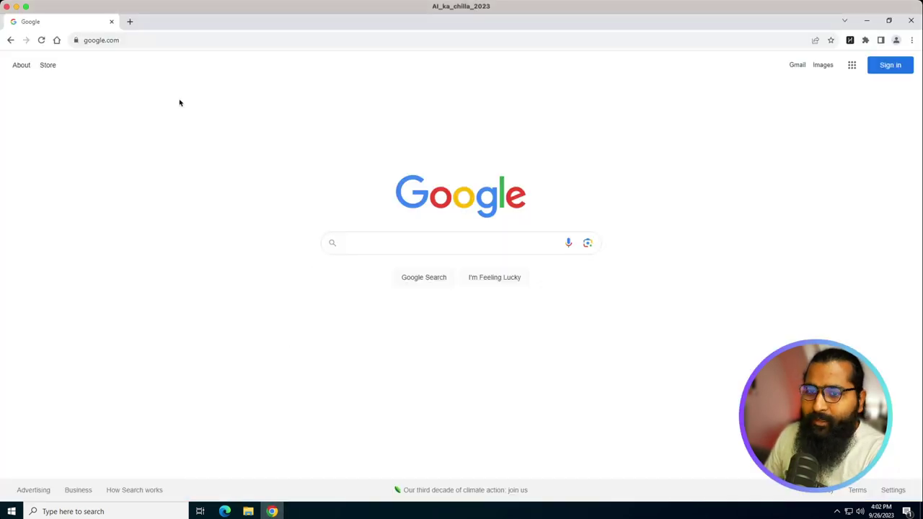
{"action": "left_click", "coordinate": [347, 242]}
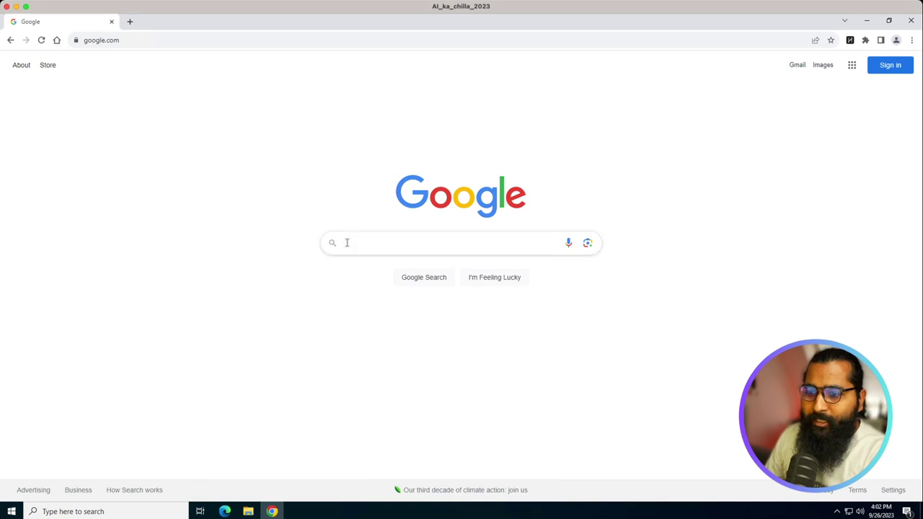
{"action": "type", "text": "python"}
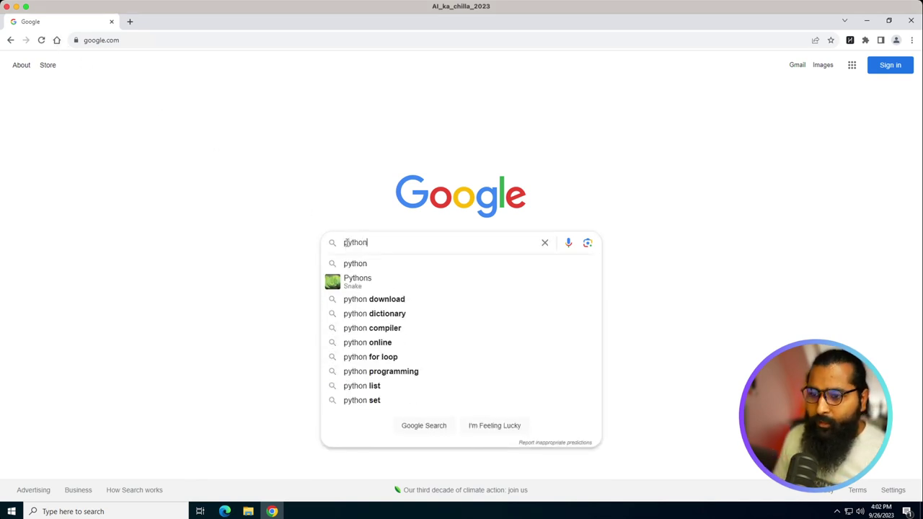
{"action": "key", "text": "Return"}
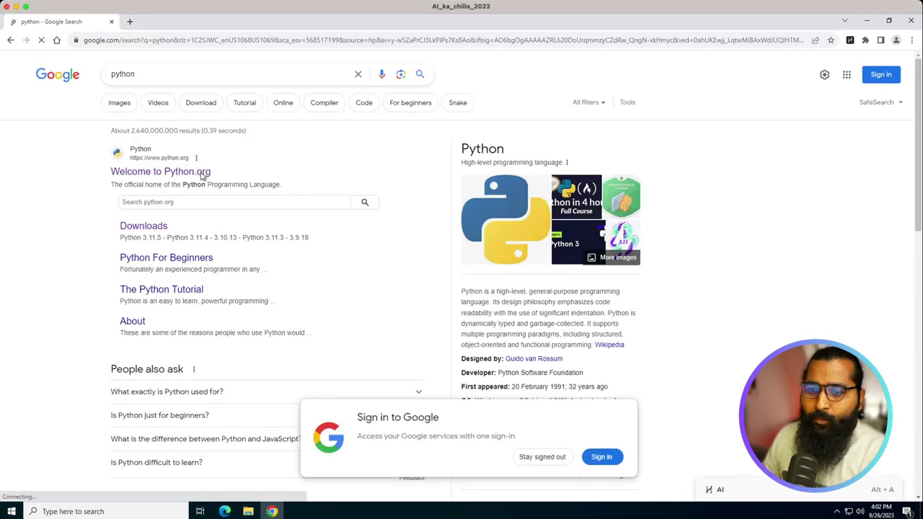
- Open the official Python.org site from the search results and download Python 3.11.5 for Windows from its downloads page
{"action": "left_click", "coordinate": [192, 177]}
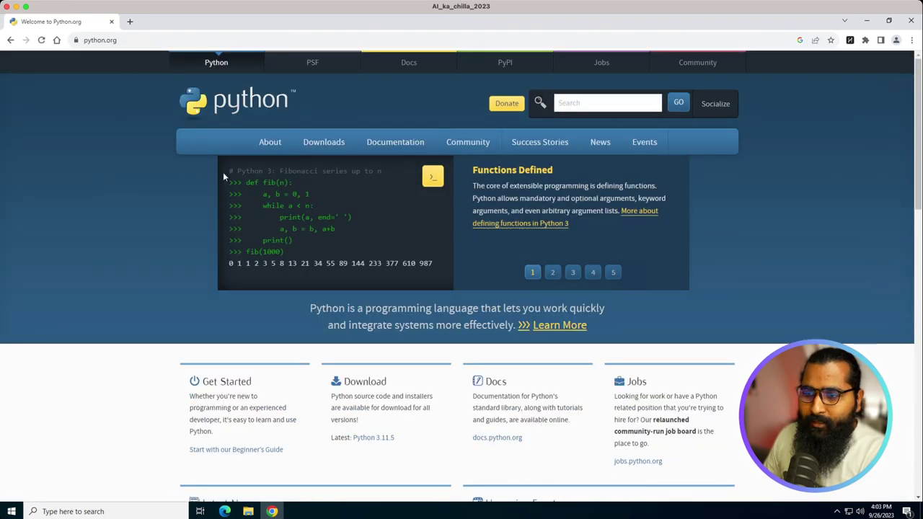
{"action": "left_click", "coordinate": [331, 147]}
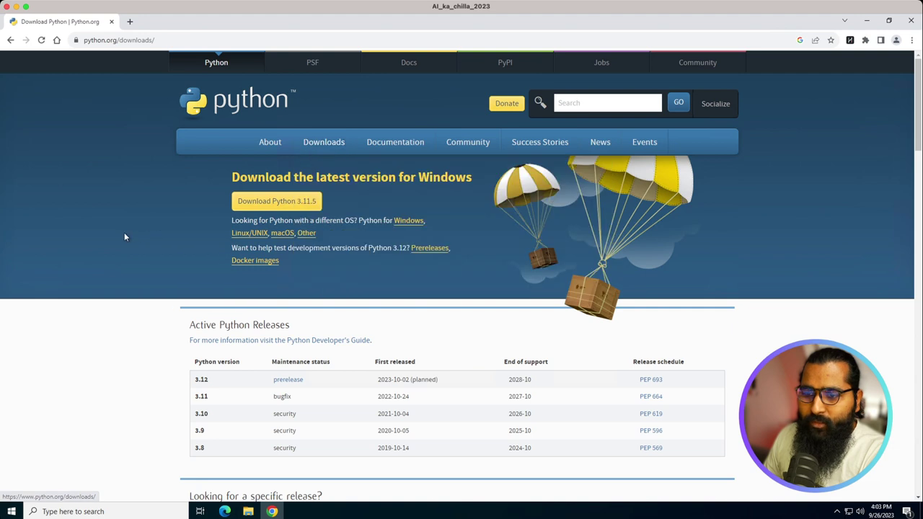
{"action": "left_click", "coordinate": [267, 207]}
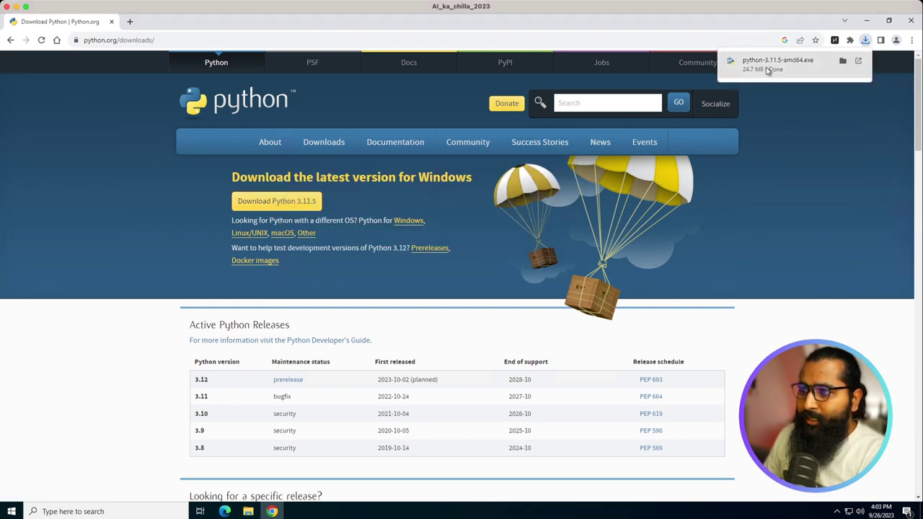
- Switch to File Explorer's Downloads folder, select the Python 3.11.5 installer and enlarge the file icons
{"action": "left_click", "coordinate": [248, 512]}
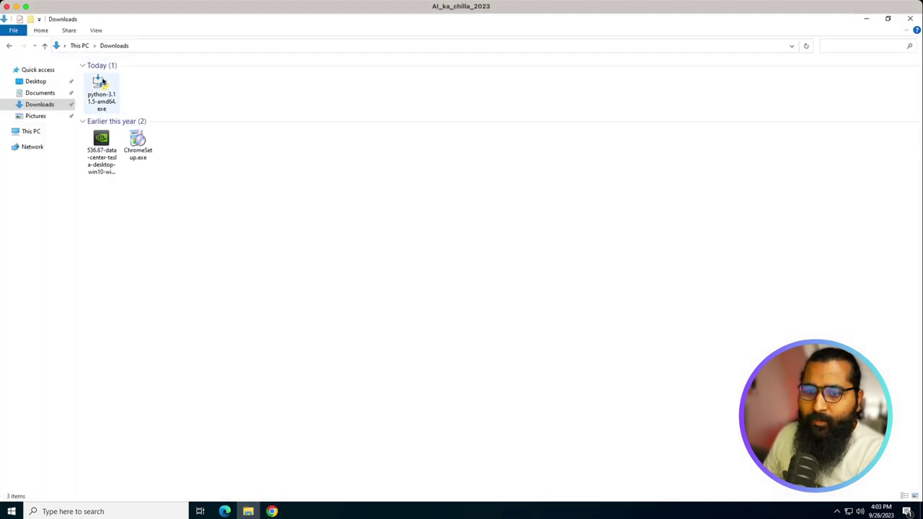
{"action": "left_click", "coordinate": [107, 87]}
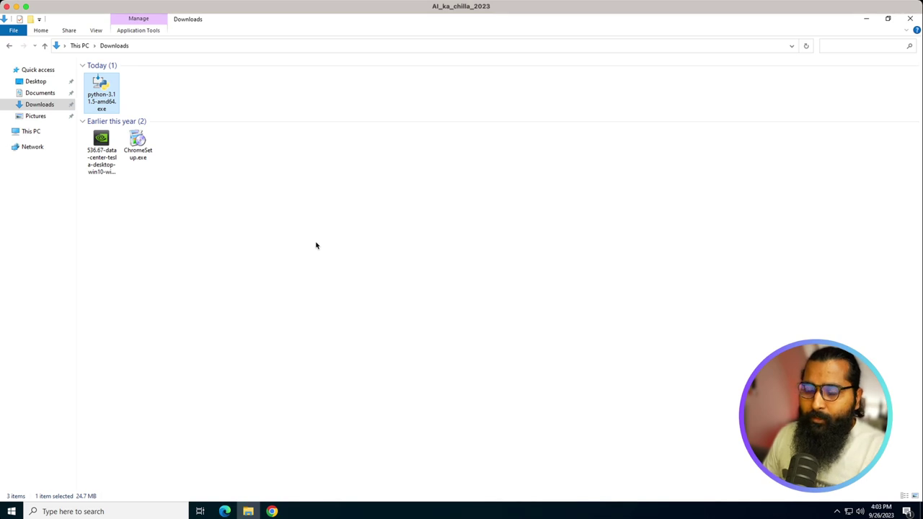
{"action": "scroll", "coordinate": [315, 245], "scroll_direction": "up", "scroll_amount": 5}
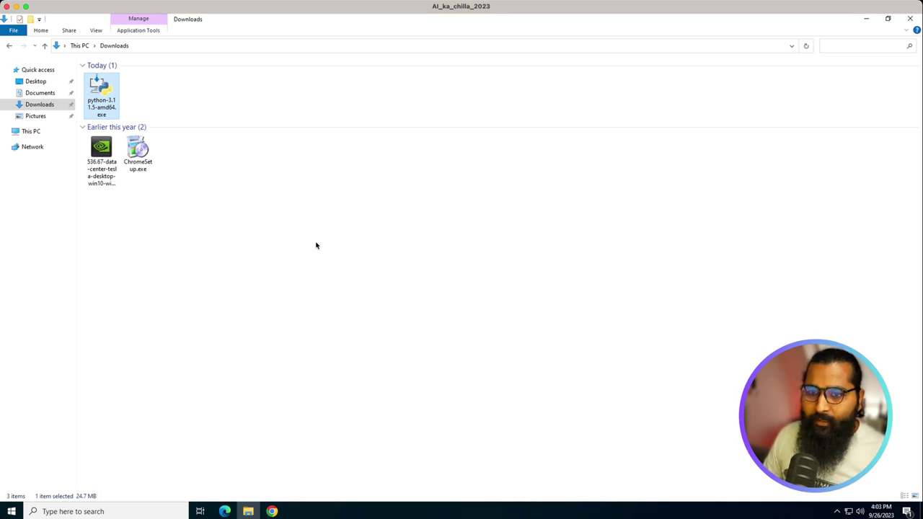
{"action": "scroll", "coordinate": [316, 245], "scroll_direction": "up", "scroll_amount": 1}
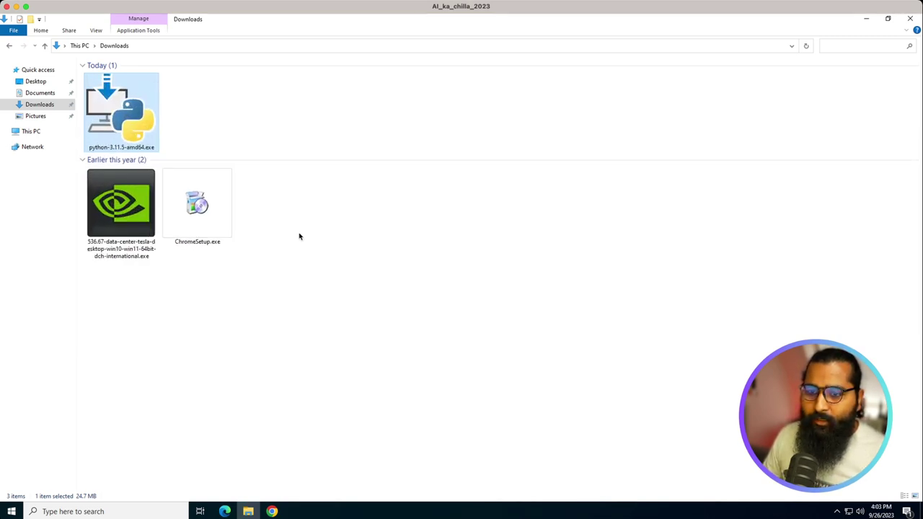
- Permanently delete ChromeSetup.exe from the Downloads folder and select the Python installer
{"action": "left_click", "coordinate": [300, 237]}
{"action": "left_click", "coordinate": [227, 216]}
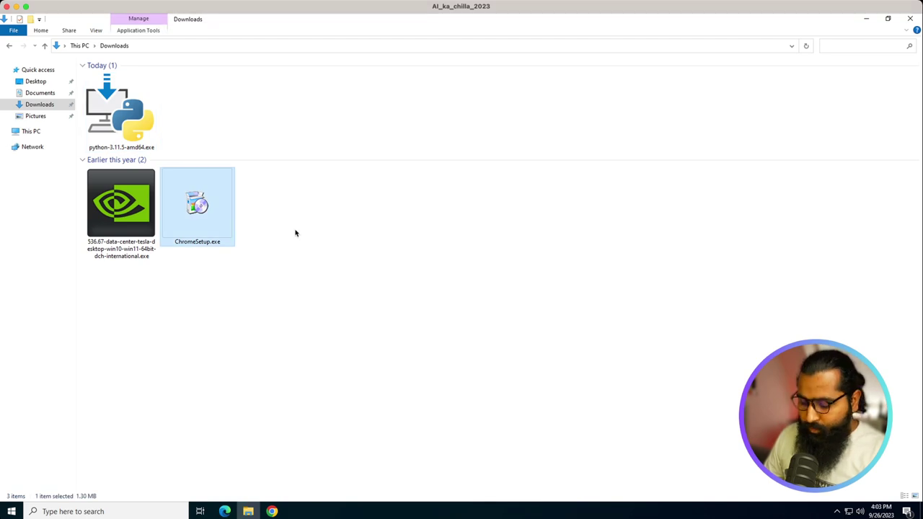
{"action": "key", "text": "shift+Delete"}
{"action": "key", "text": "Return"}
{"action": "left_click", "coordinate": [133, 124]}
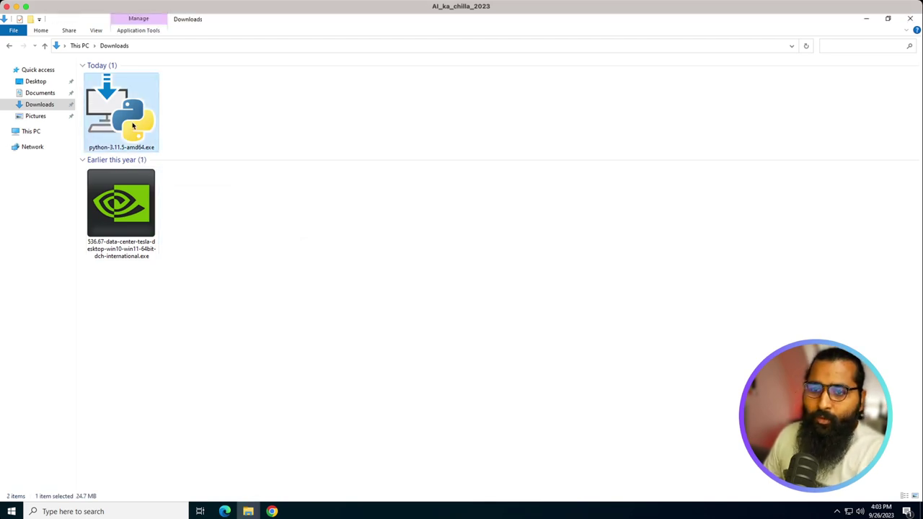
- Switch to Chrome, dismiss the ad privacy notice in a new tab and search Google for "vscode"
{"action": "left_click", "coordinate": [272, 511]}
{"action": "left_click", "coordinate": [130, 21]}
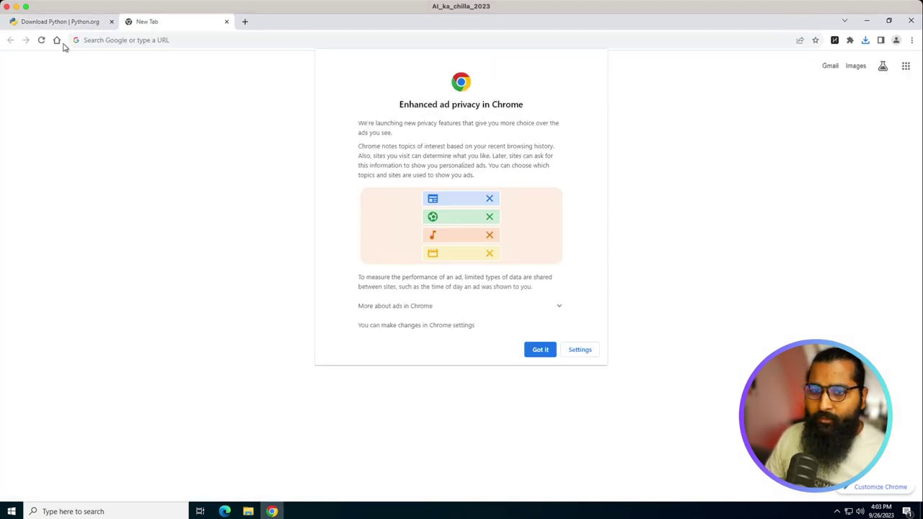
{"action": "left_click", "coordinate": [534, 351]}
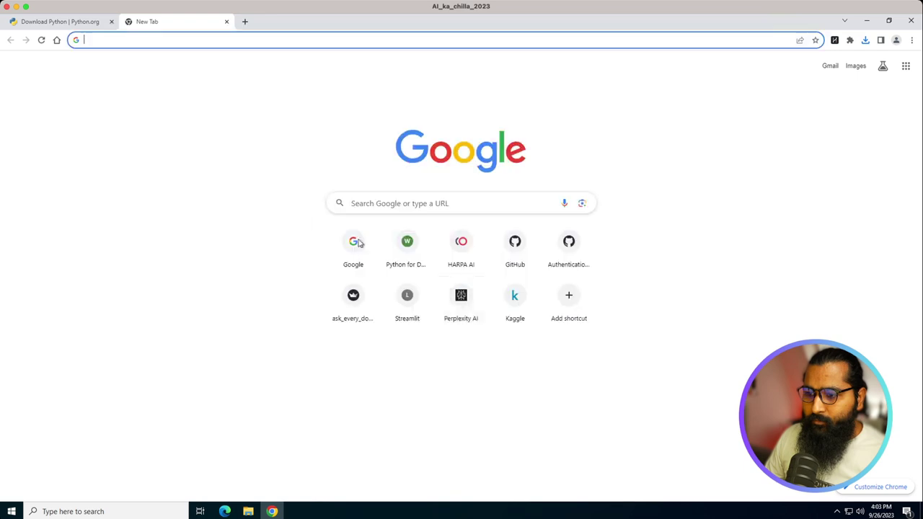
{"action": "left_click", "coordinate": [57, 40]}
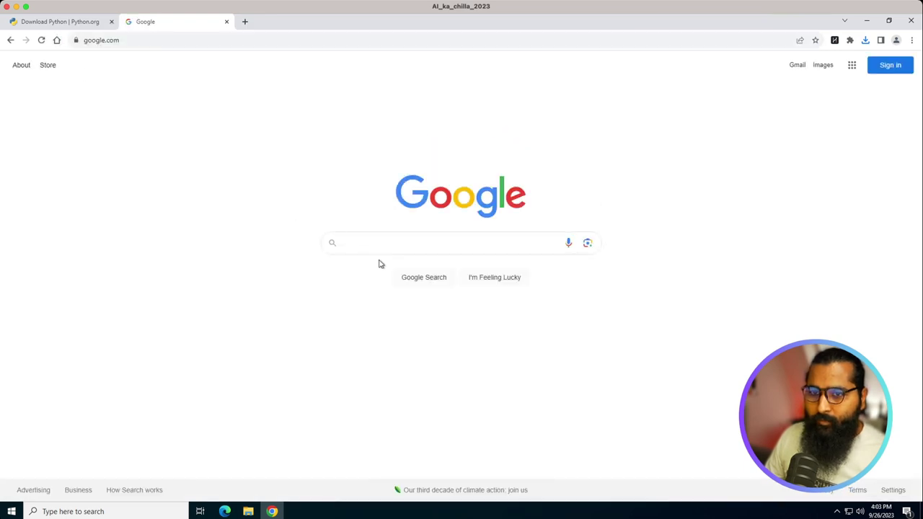
{"action": "left_click", "coordinate": [388, 242]}
{"action": "type", "text": "vscode"}
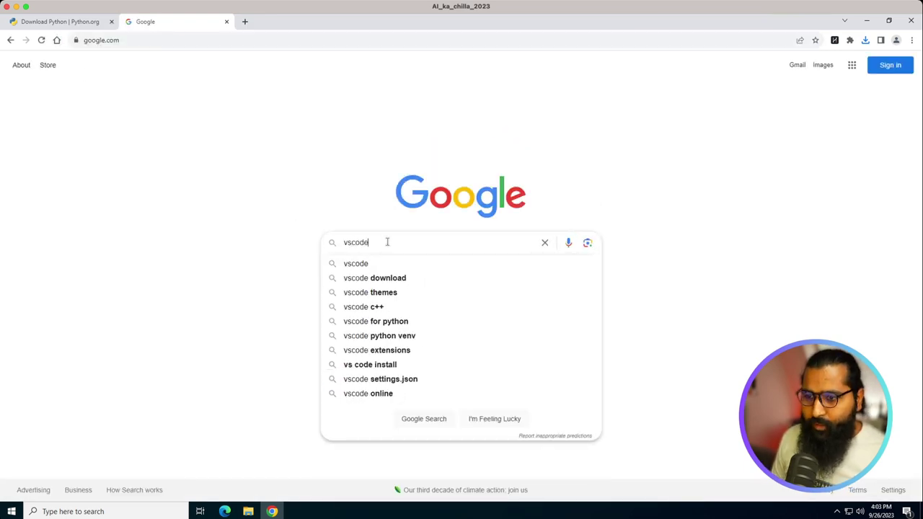
{"action": "key", "text": "Return"}
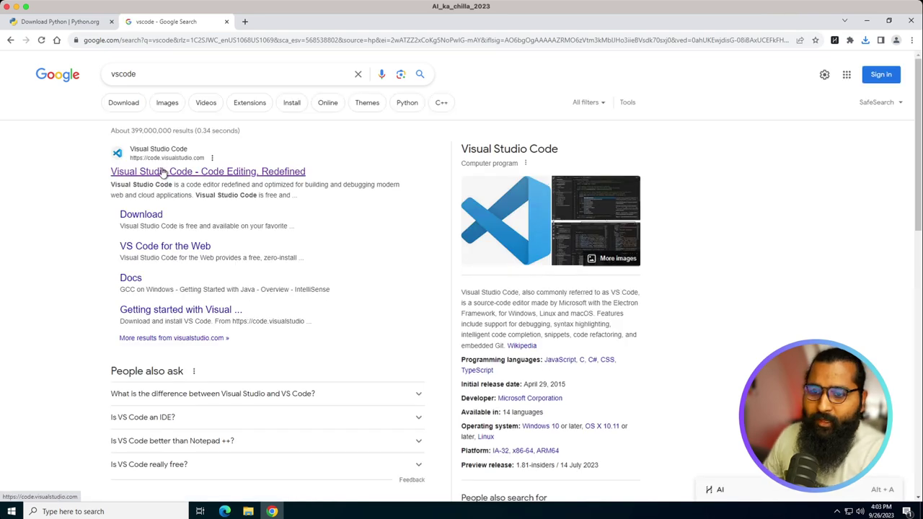
- Download the stable Windows build of Visual Studio Code from its official site and check the Downloads folder for the installer
{"action": "left_click", "coordinate": [165, 170]}
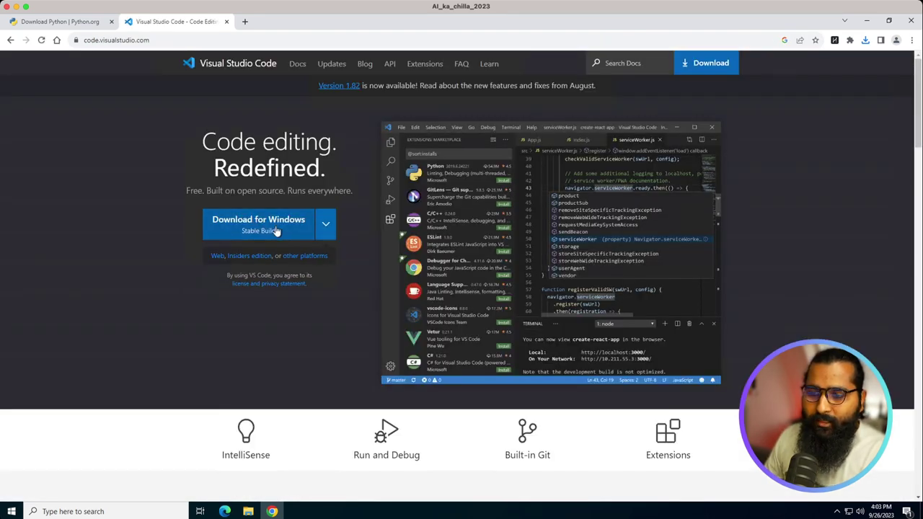
{"action": "left_click", "coordinate": [276, 231]}
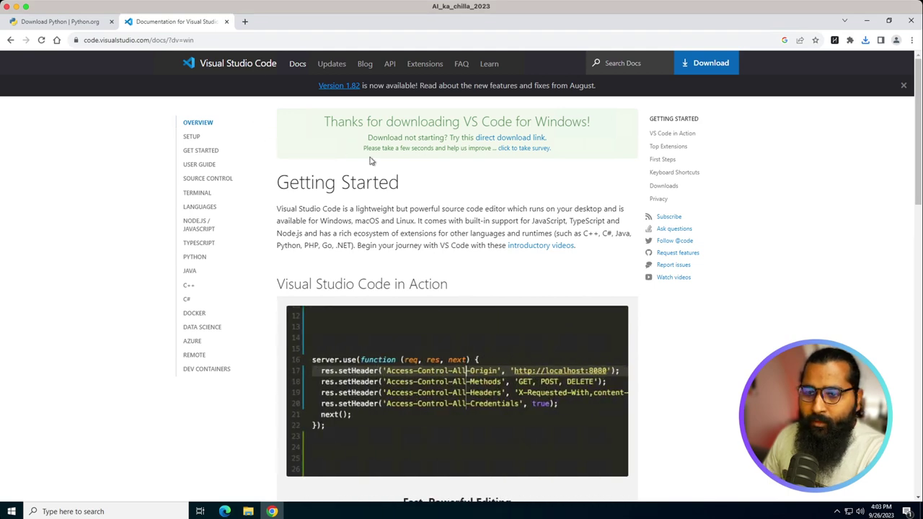
{"action": "left_click", "coordinate": [248, 512]}
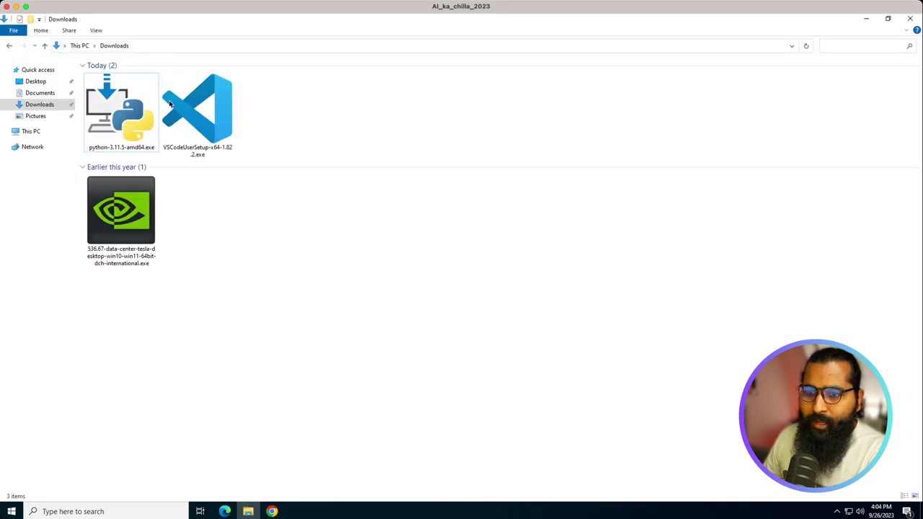
- Return to Chrome and search Google for "miniconda" in a new tab
{"action": "left_click", "coordinate": [273, 511]}
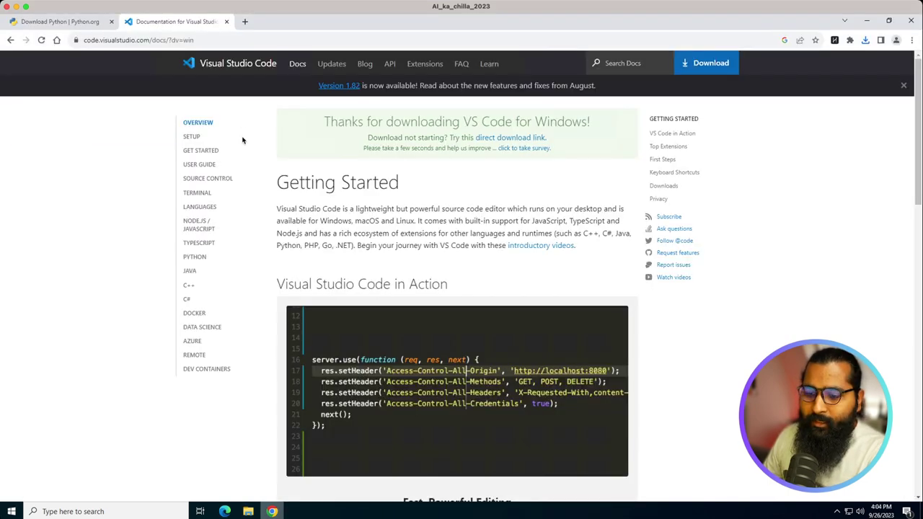
{"action": "left_click", "coordinate": [247, 21]}
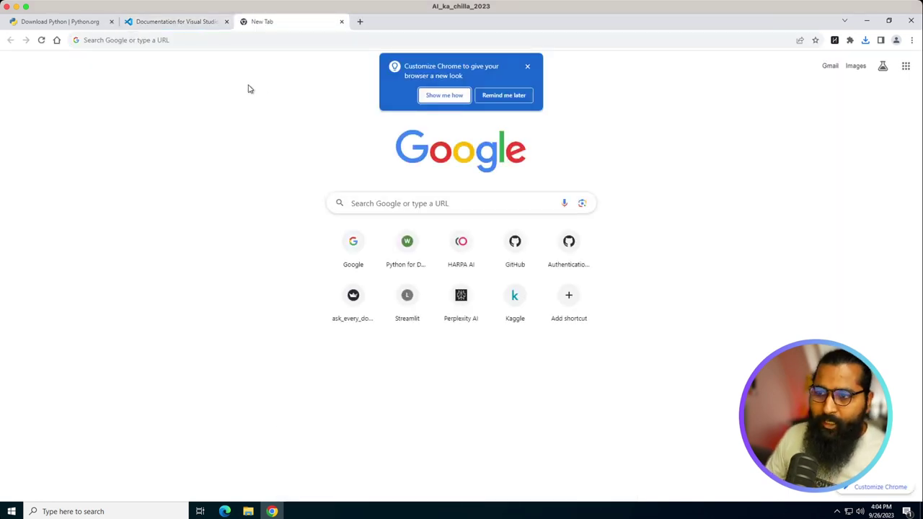
{"action": "left_click", "coordinate": [57, 40]}
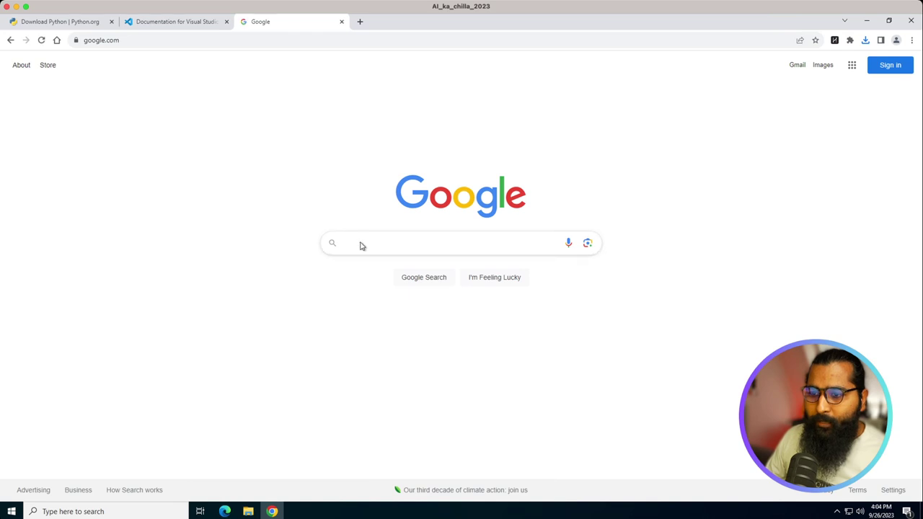
{"action": "left_click", "coordinate": [360, 242]}
{"action": "type", "text": "miniconda"}
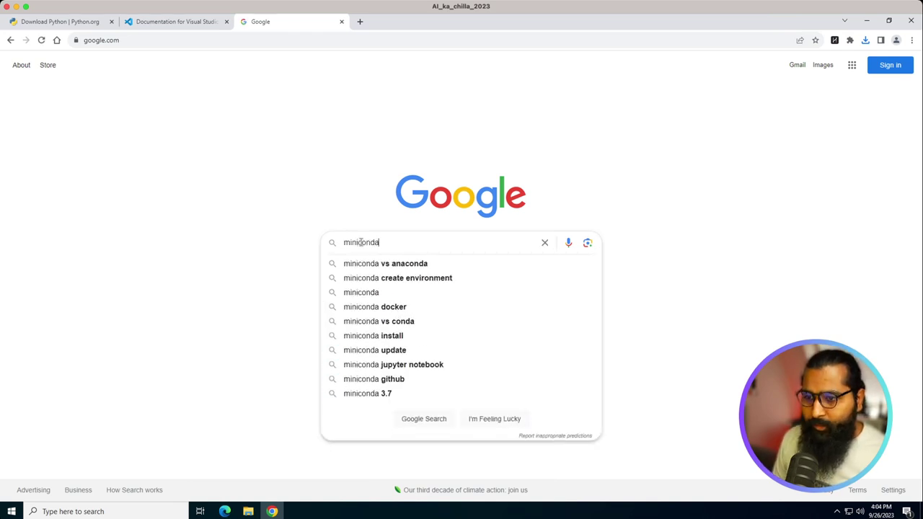
{"action": "key", "text": "Return"}
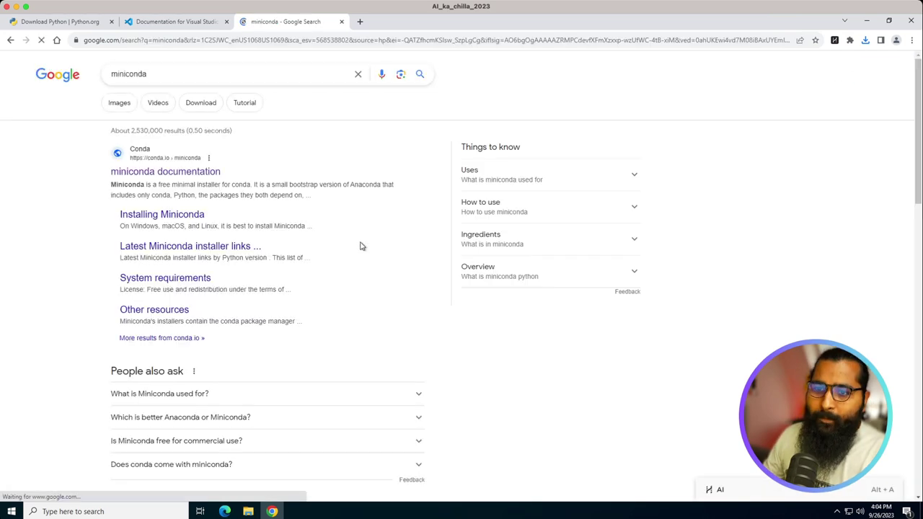
- Download the Miniconda3 Windows 64-bit installer from the miniconda documentation and select today's three installers in the Downloads folder
{"action": "left_click", "coordinate": [187, 176]}
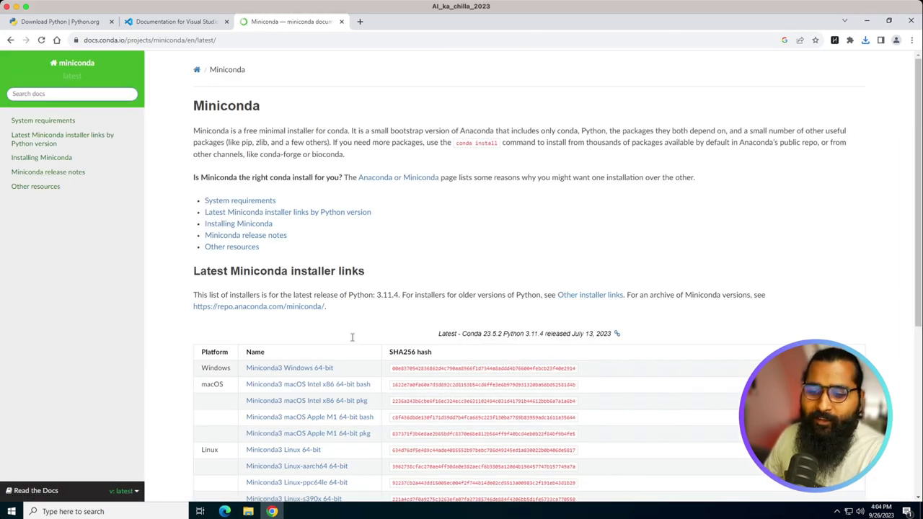
{"action": "left_click", "coordinate": [306, 369]}
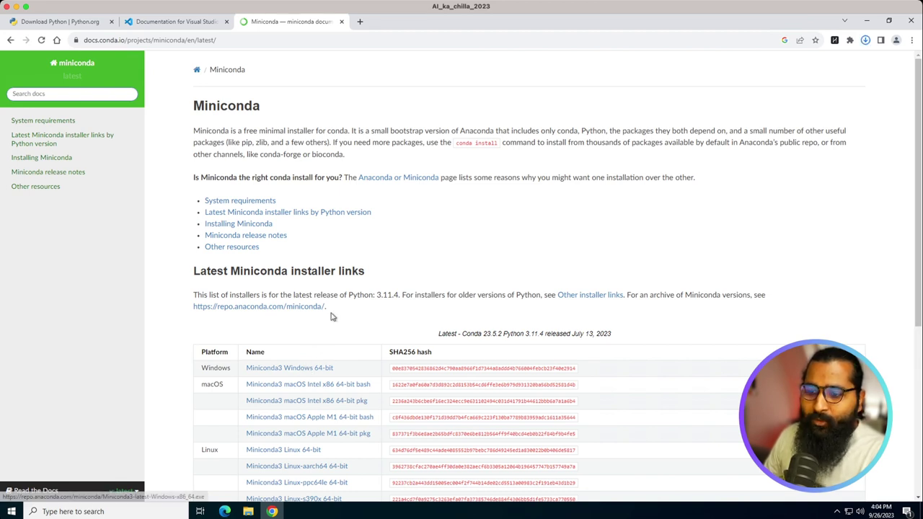
{"action": "left_click", "coordinate": [248, 511]}
{"action": "left_click_drag", "start_coordinate": [367, 111], "coordinate": [85, 98]}
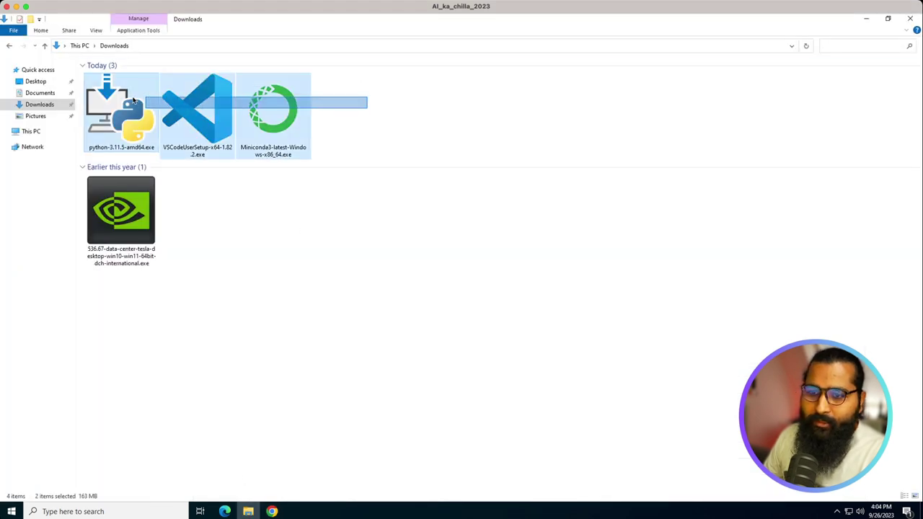
- Return to Chrome and search Google for "git" in a new tab
{"action": "left_click", "coordinate": [272, 511]}
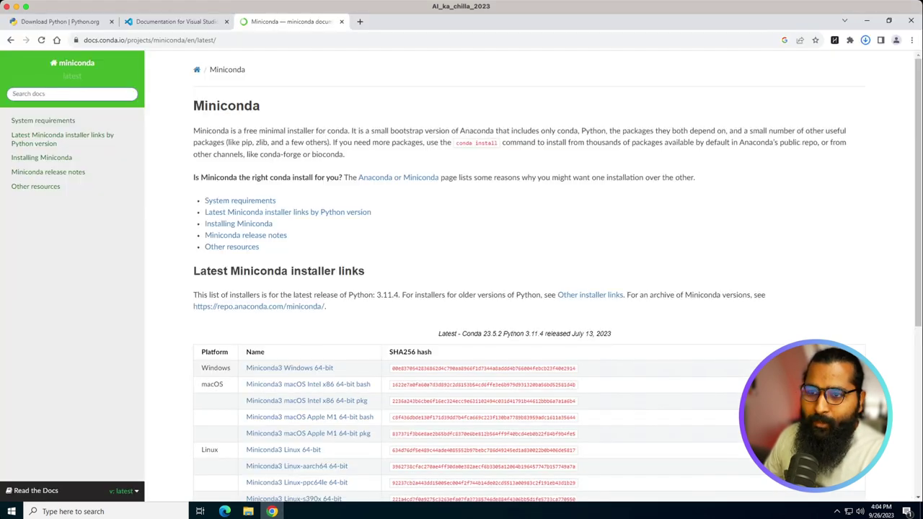
{"action": "left_click", "coordinate": [357, 21]}
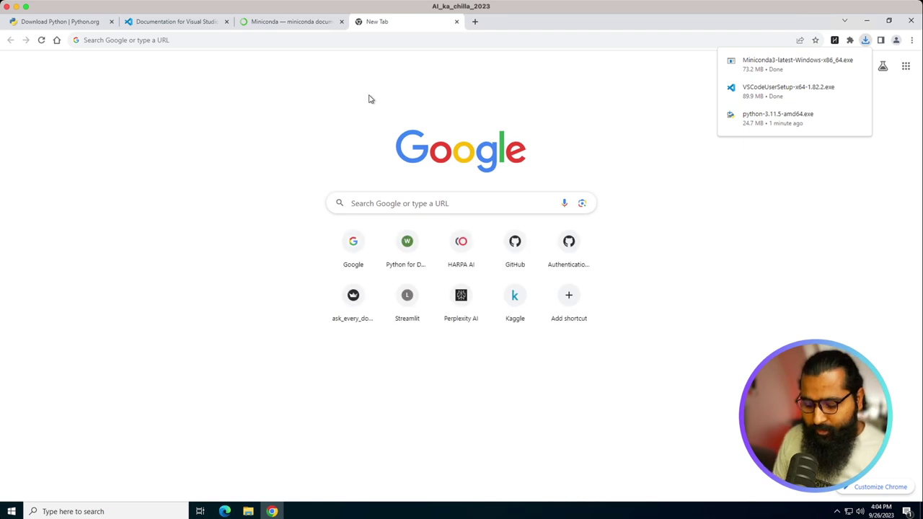
{"action": "left_click", "coordinate": [57, 40]}
{"action": "left_click", "coordinate": [358, 241]}
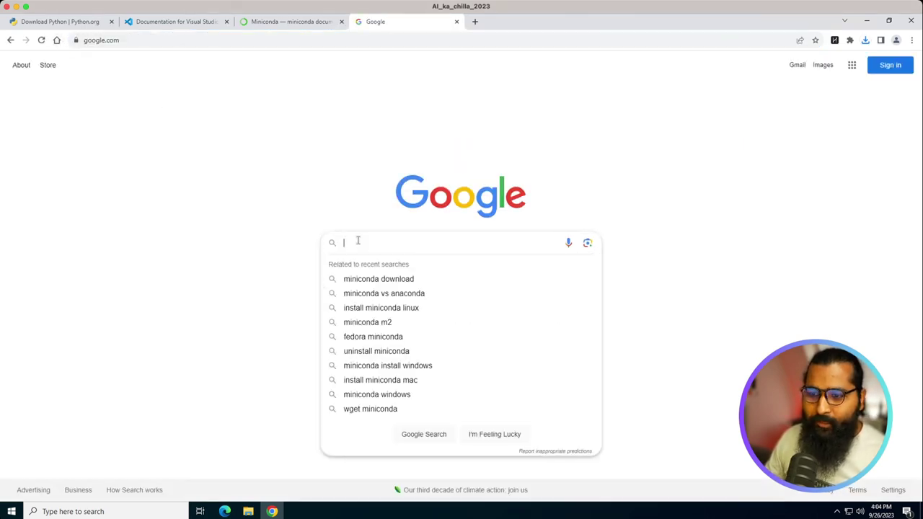
{"action": "type", "text": "git"}
{"action": "key", "text": "Return"}
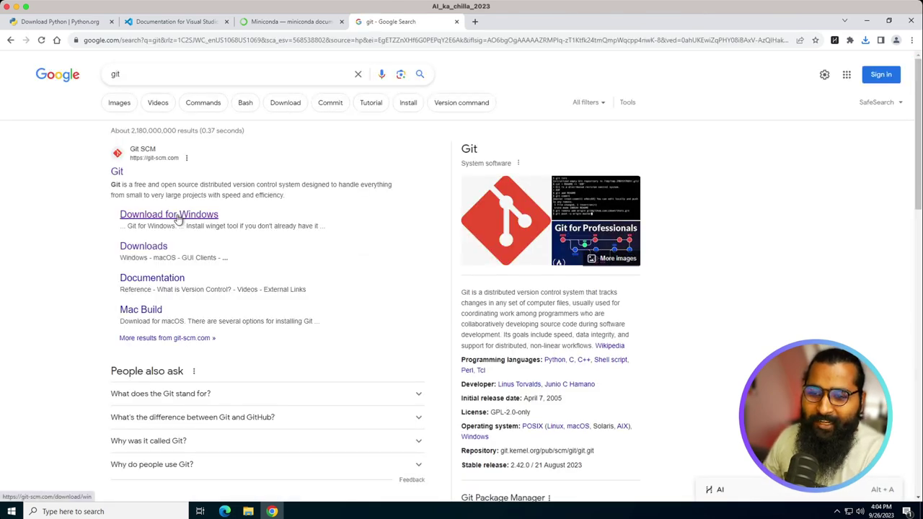
- Download the 64-bit Git for Windows Setup from git-scm.com and check the Downloads folder for the installer
{"action": "left_click", "coordinate": [170, 218]}
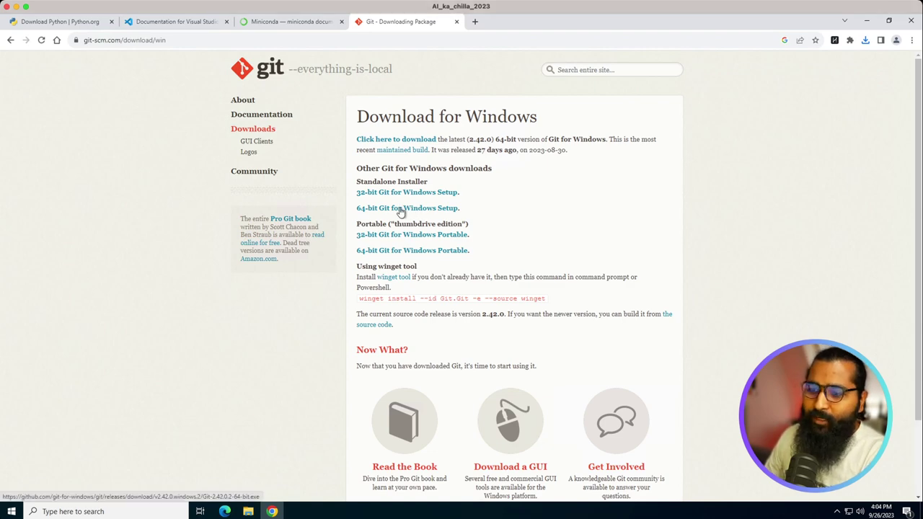
{"action": "key", "text": "ctrl+plus"}
{"action": "key", "text": "ctrl+plus"}
{"action": "key", "text": "ctrl+plus"}
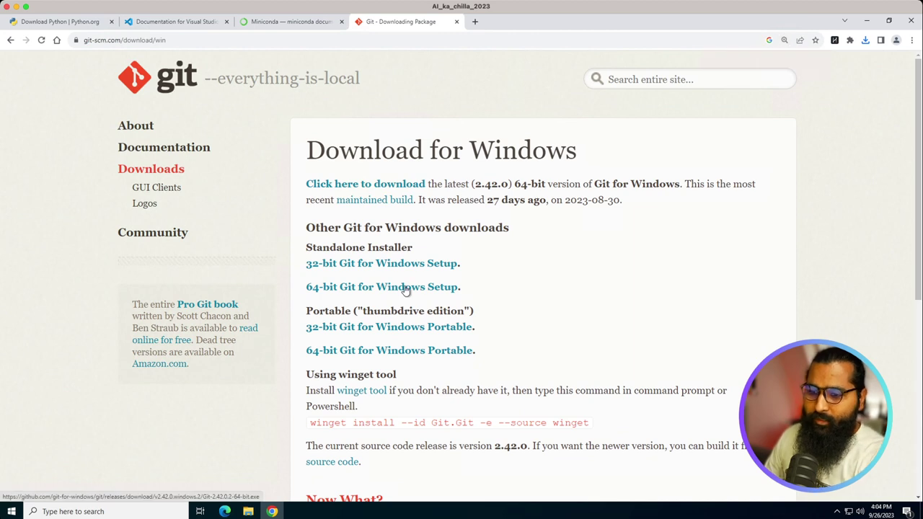
{"action": "left_click", "coordinate": [405, 288]}
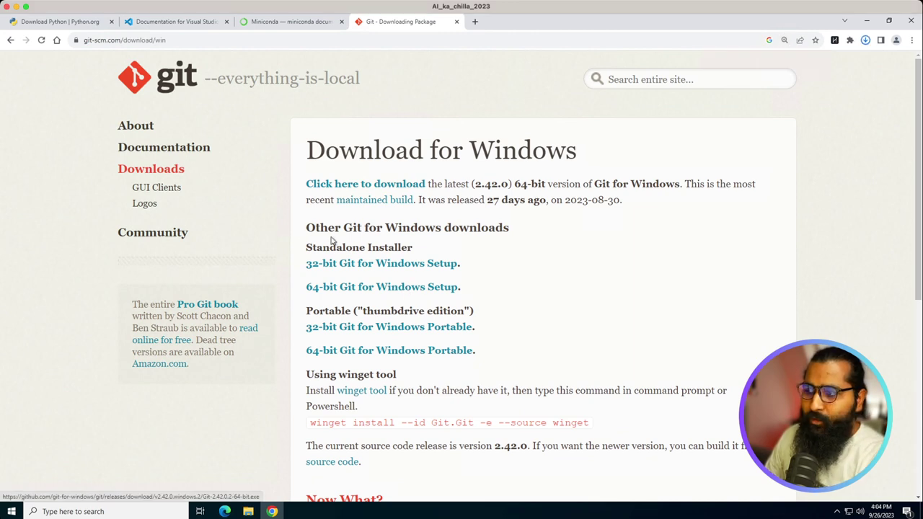
{"action": "left_click", "coordinate": [248, 511]}
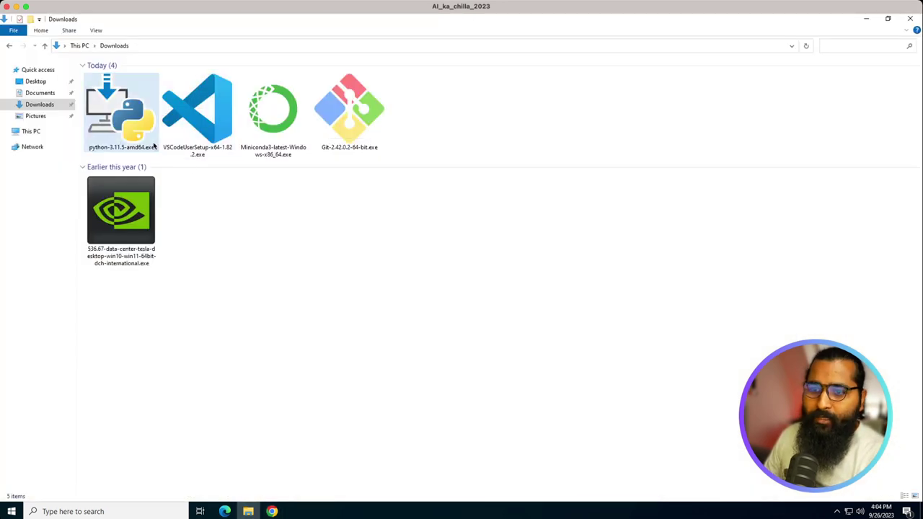
{"action": "left_click", "coordinate": [272, 511]}
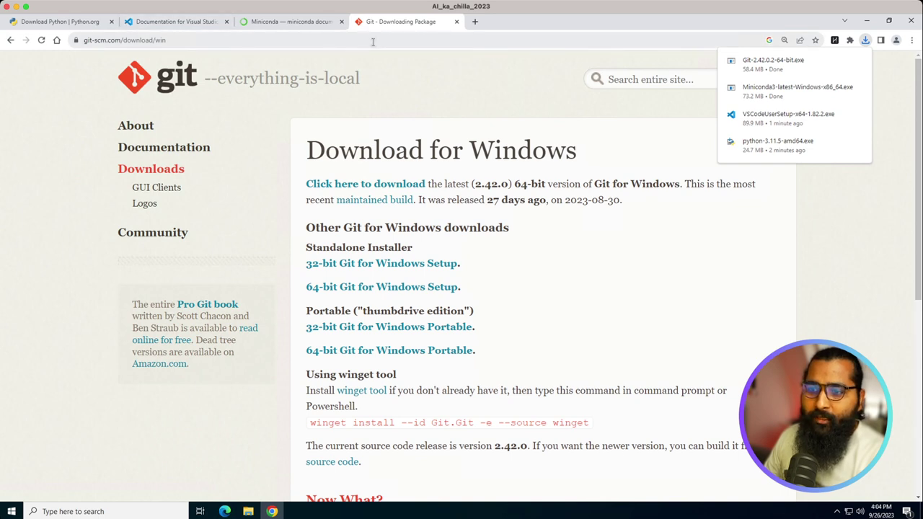
{"action": "left_click", "coordinate": [248, 511]}
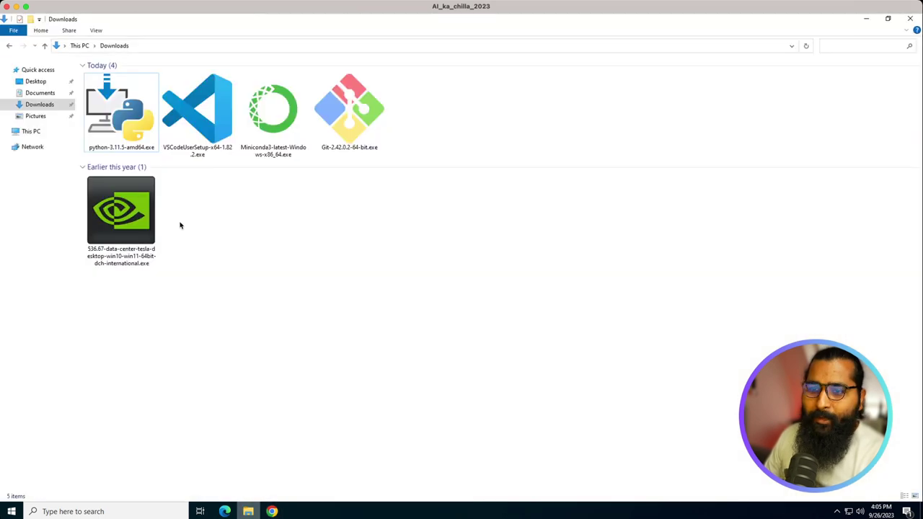
- Install Python 3.11.5 from its downloaded installer as administrator, using the default settings with python.exe added to PATH
{"action": "left_click", "coordinate": [121, 111]}
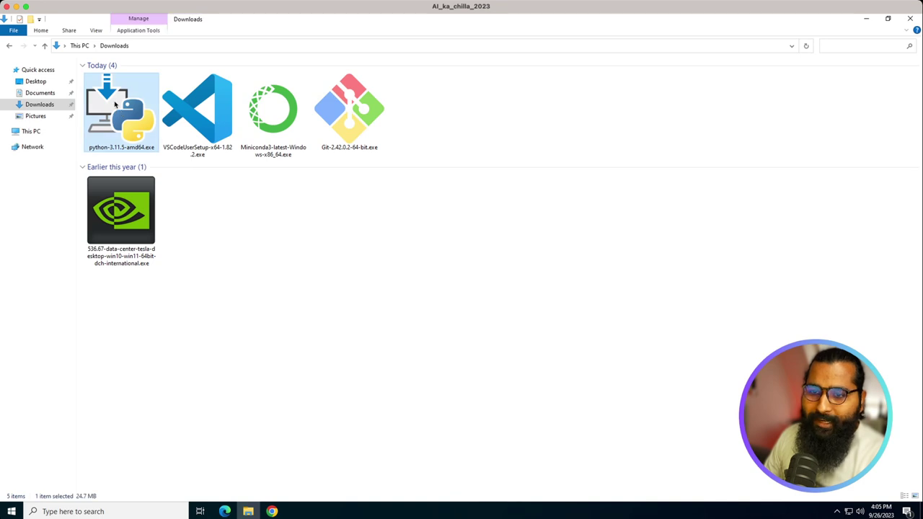
{"action": "right_click", "coordinate": [114, 104]}
{"action": "left_click", "coordinate": [137, 121]}
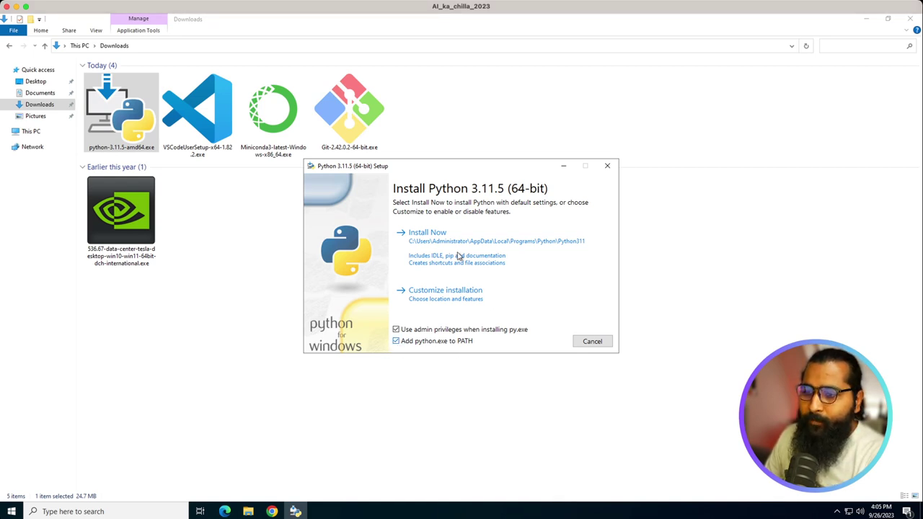
{"action": "left_click", "coordinate": [434, 239]}
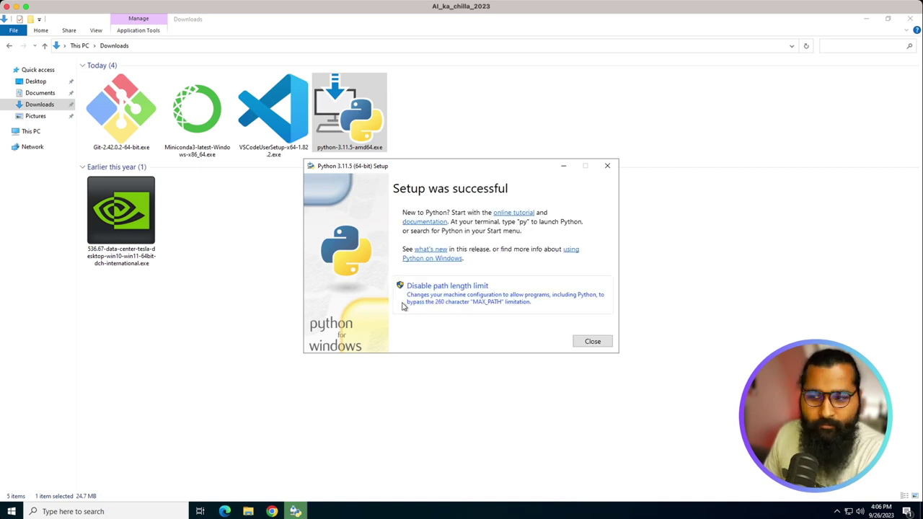
{"action": "left_click", "coordinate": [592, 342]}
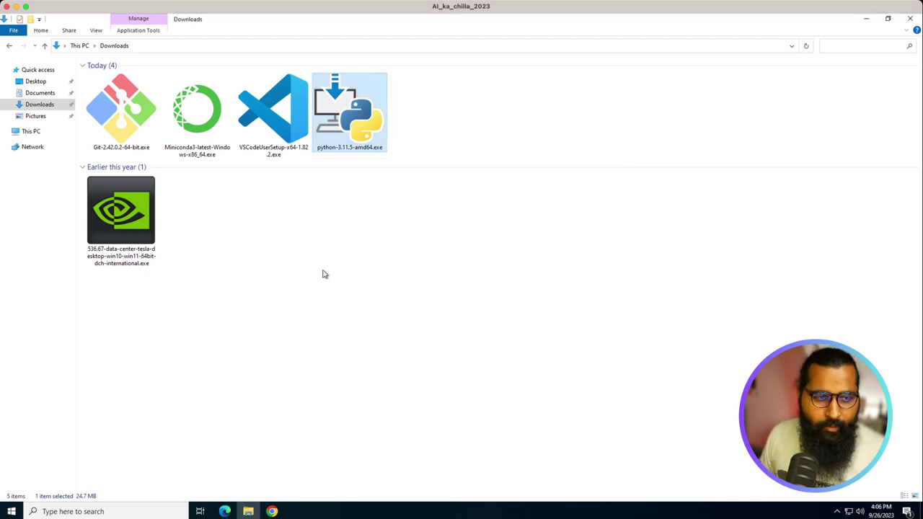
{"action": "left_click", "coordinate": [333, 232]}
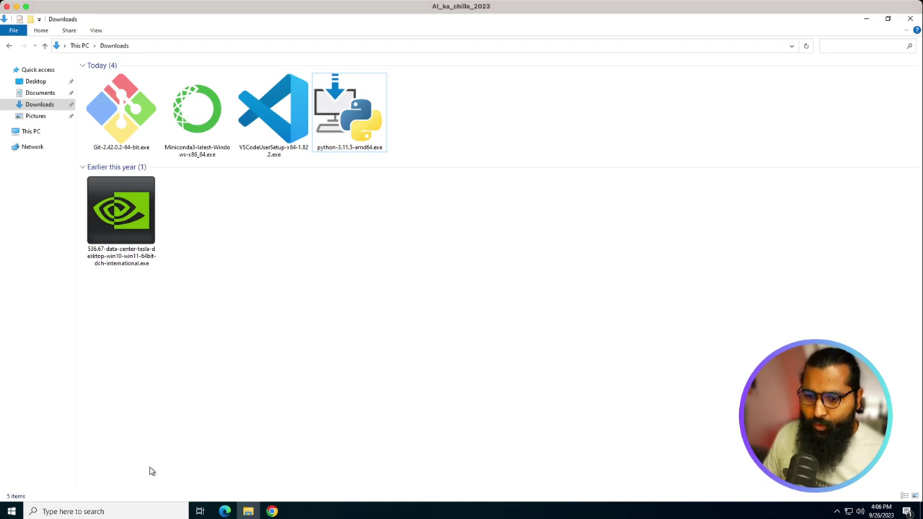
- Find Command Prompt by searching Windows for "cmd", open it, enlarge its text and shift the window slightly
{"action": "left_click", "coordinate": [96, 510]}
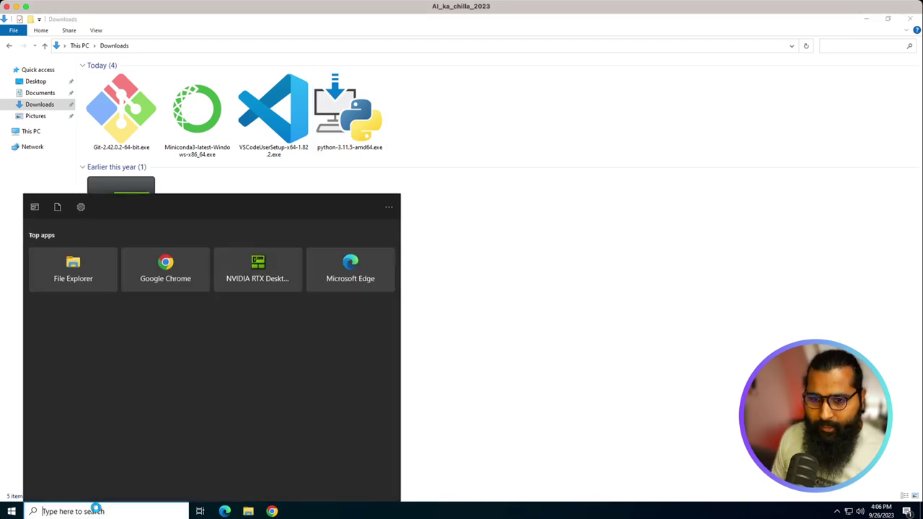
{"action": "type", "text": "cmd"}
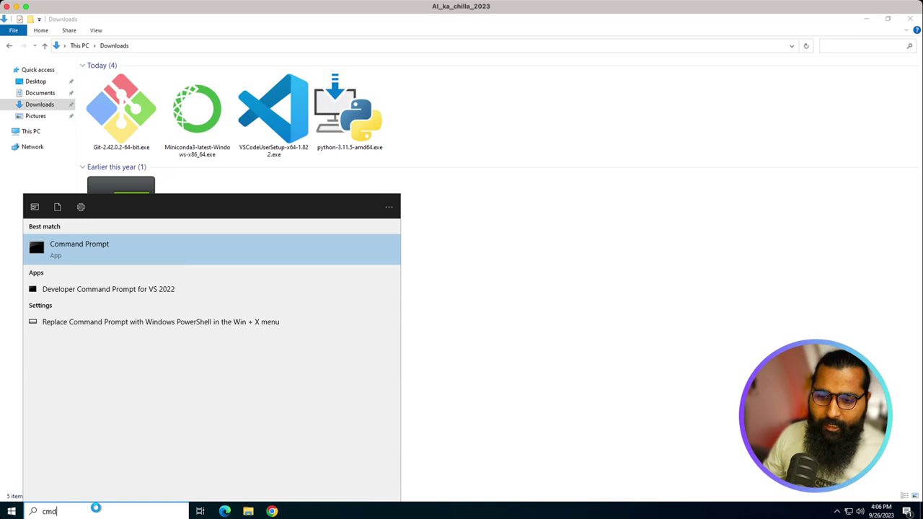
{"action": "left_click", "coordinate": [87, 251]}
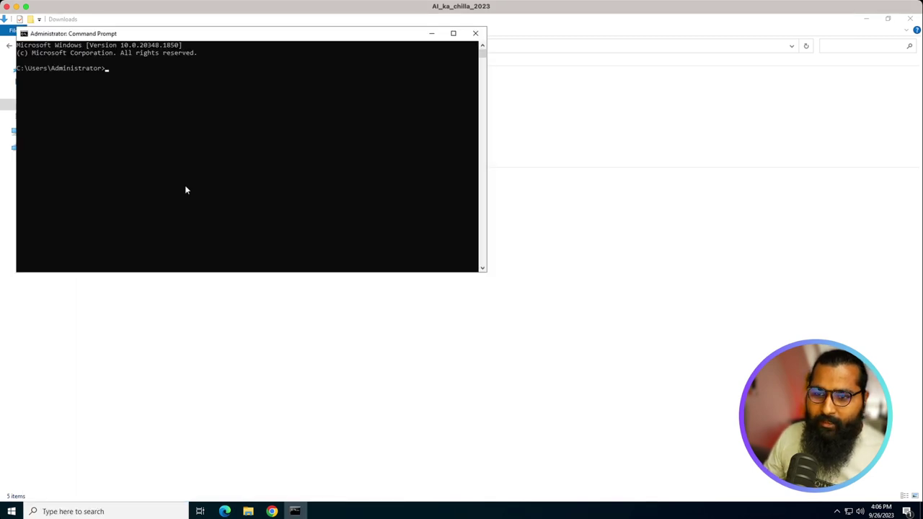
{"action": "scroll", "coordinate": [132, 104], "scroll_direction": "up", "scroll_amount": 2, "text": "ctrl"}
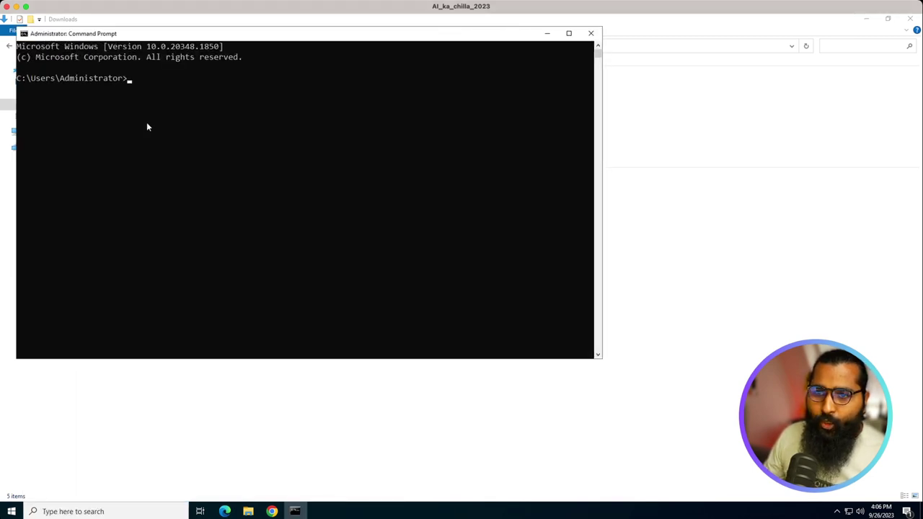
{"action": "scroll", "coordinate": [147, 127], "scroll_direction": "up", "scroll_amount": 1, "text": "ctrl"}
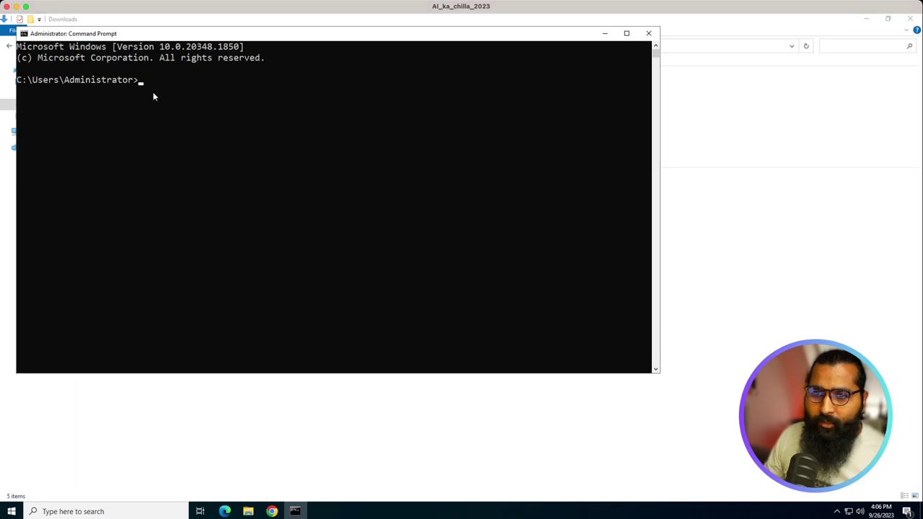
{"action": "left_click_drag", "start_coordinate": [165, 39], "coordinate": [193, 45]}
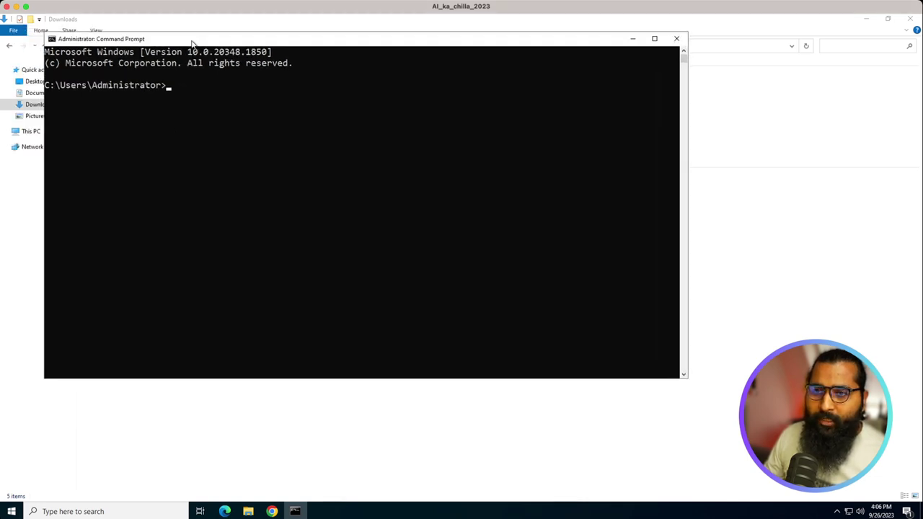
- Check the installed Python version with "python --version" and close the Command Prompt
{"action": "left_click", "coordinate": [180, 95]}
{"action": "left_click", "coordinate": [180, 87]}
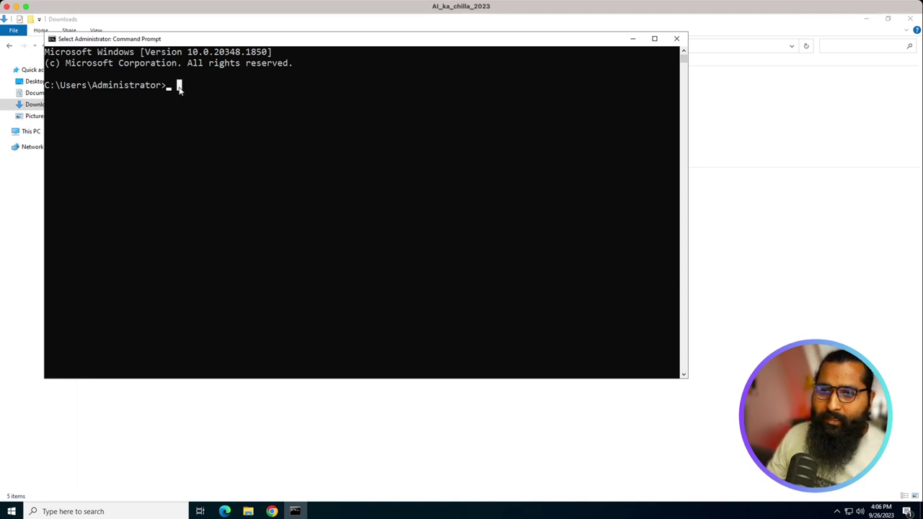
{"action": "type", "text": "pyth"}
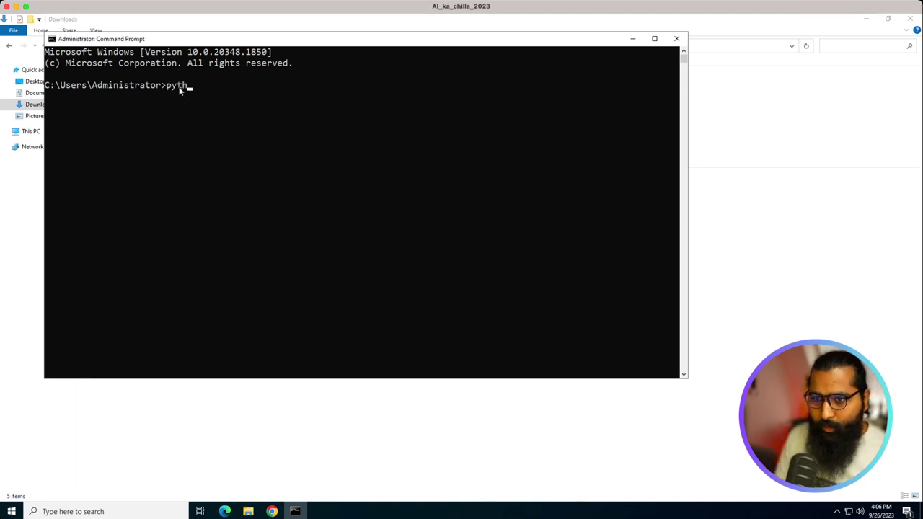
{"action": "type", "text": "on --version"}
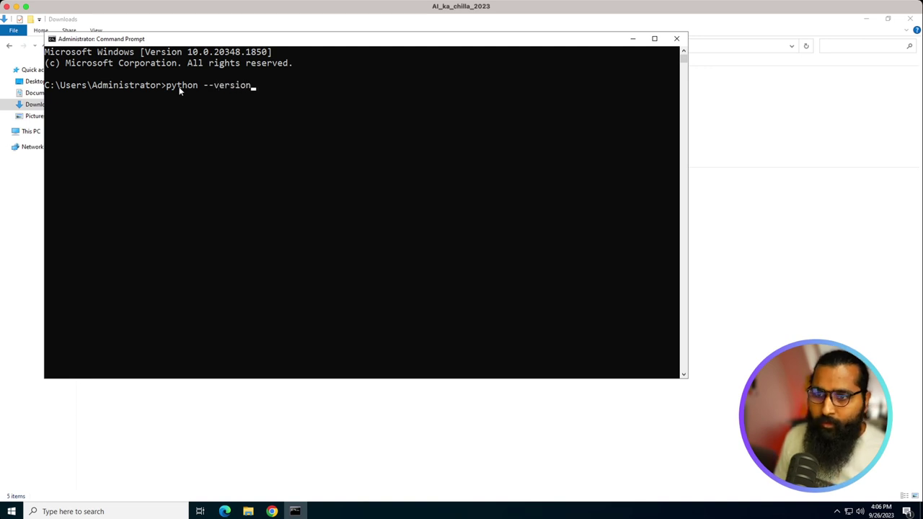
{"action": "key", "text": "Return"}
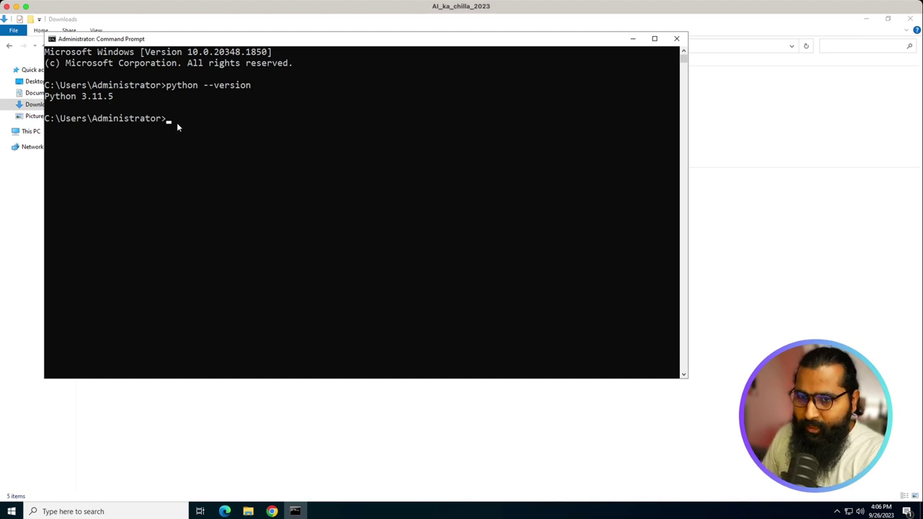
{"action": "left_click", "coordinate": [677, 39]}
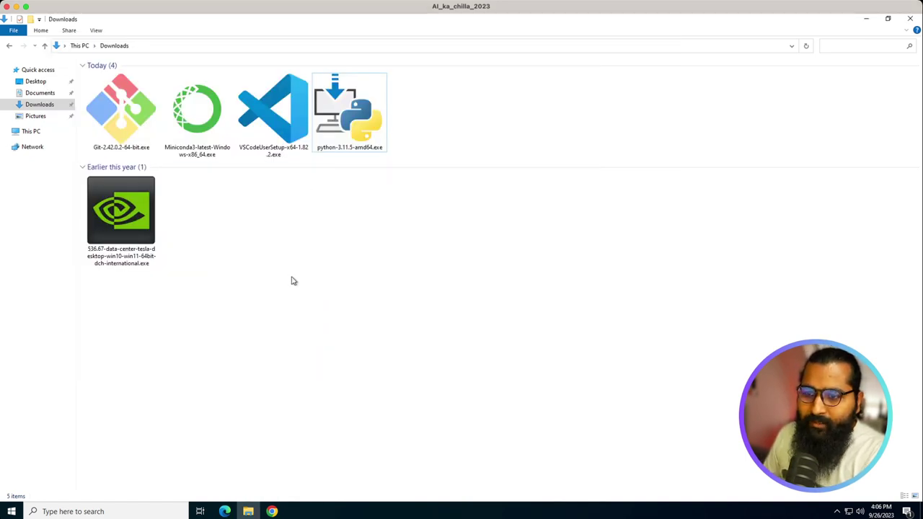
- Run the downloaded Visual Studio Code installer as administrator, continue past the warning and accept the license agreement
{"action": "left_click", "coordinate": [267, 121]}
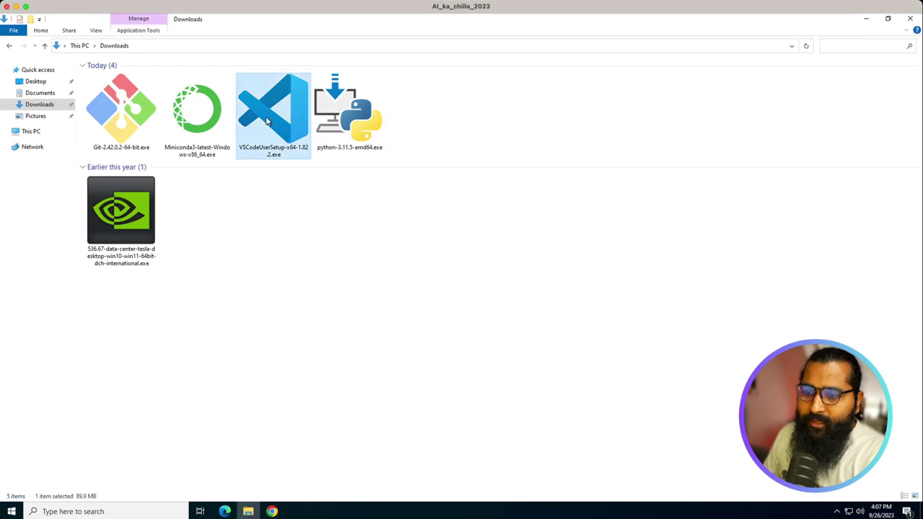
{"action": "right_click", "coordinate": [270, 106]}
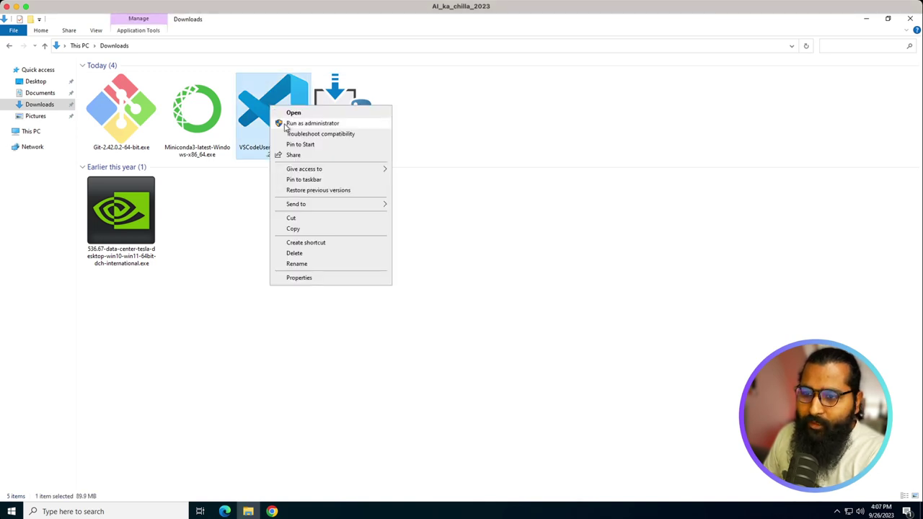
{"action": "left_click", "coordinate": [287, 124]}
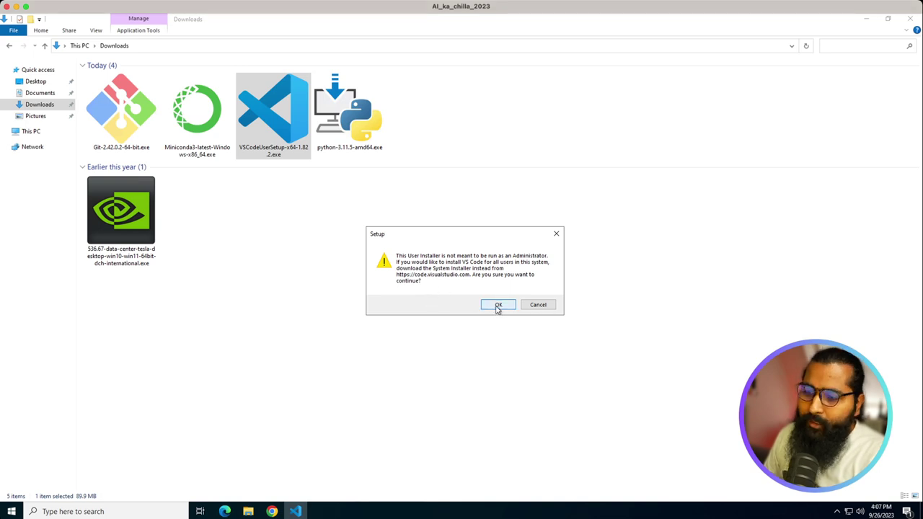
{"action": "left_click", "coordinate": [497, 305]}
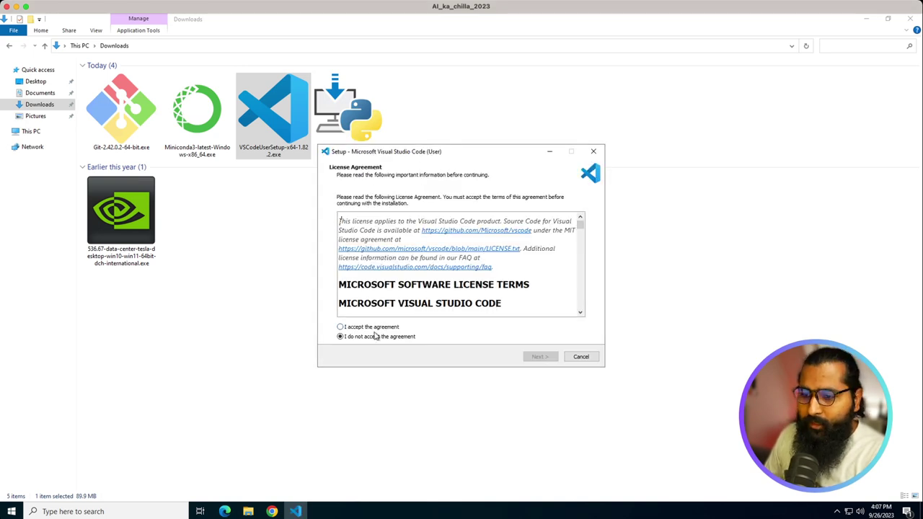
{"action": "left_click", "coordinate": [371, 328]}
{"action": "left_click", "coordinate": [542, 357]}
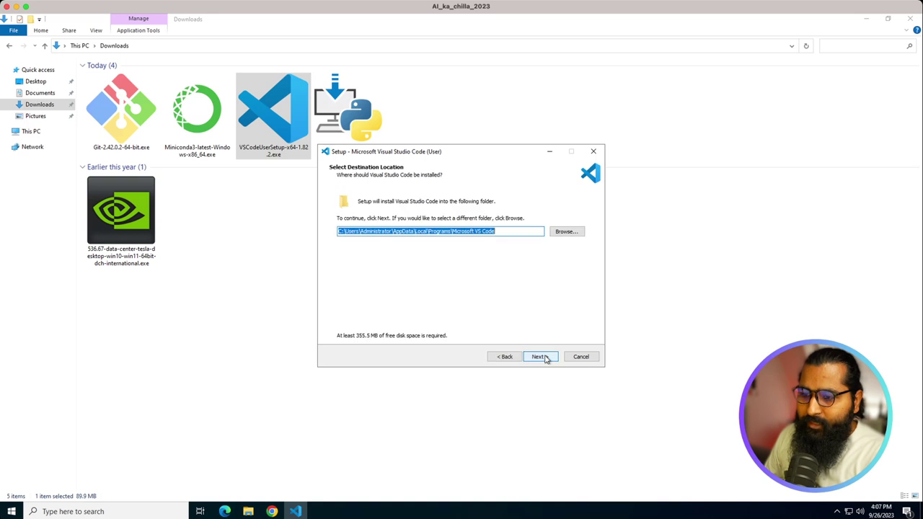
- Install Visual Studio Code into the existing default folder with the default Start Menu folder and a desktop icon
{"action": "left_click", "coordinate": [546, 358]}
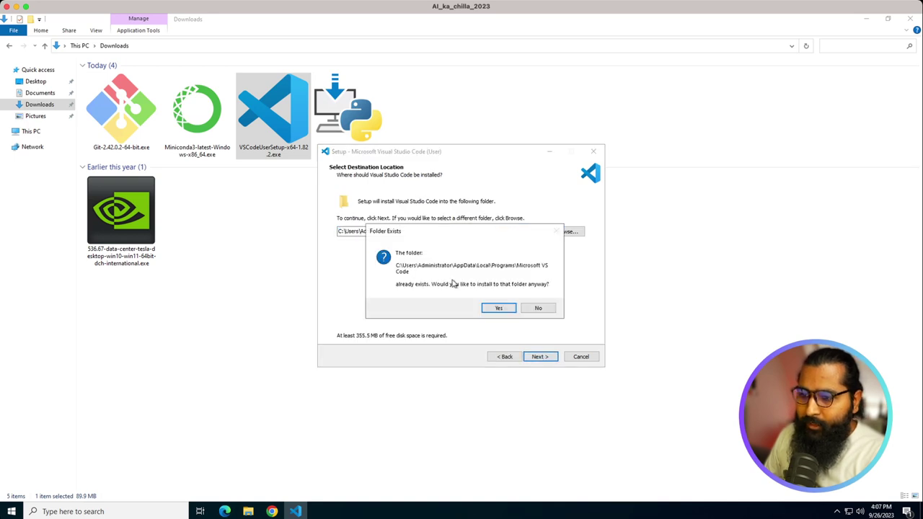
{"action": "left_click", "coordinate": [499, 309]}
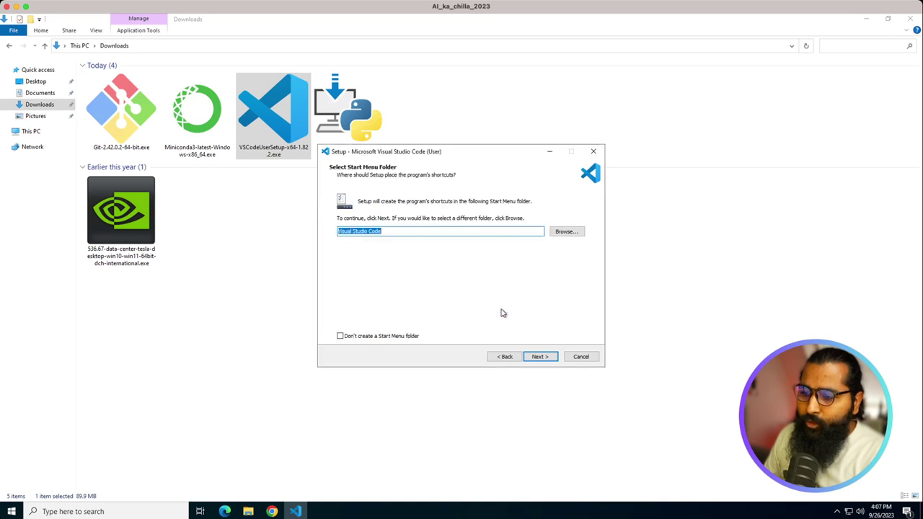
{"action": "left_click", "coordinate": [540, 357]}
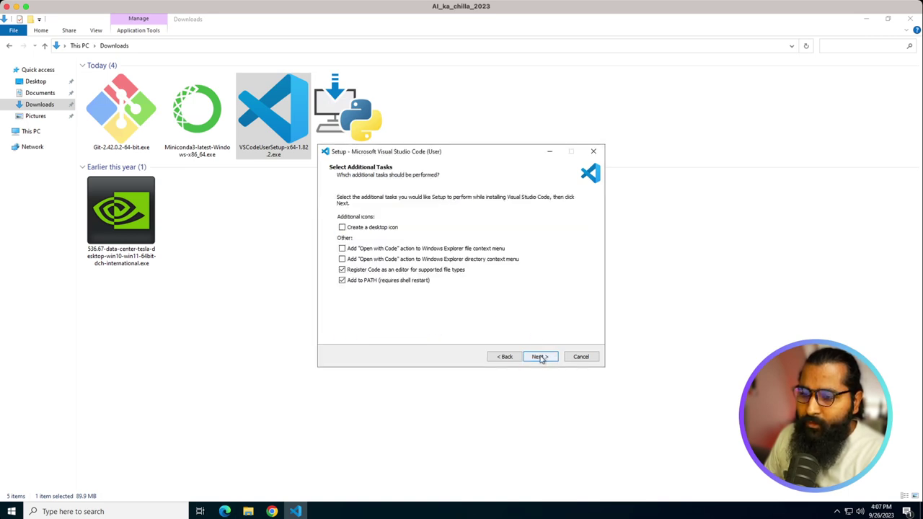
{"action": "left_click", "coordinate": [343, 228]}
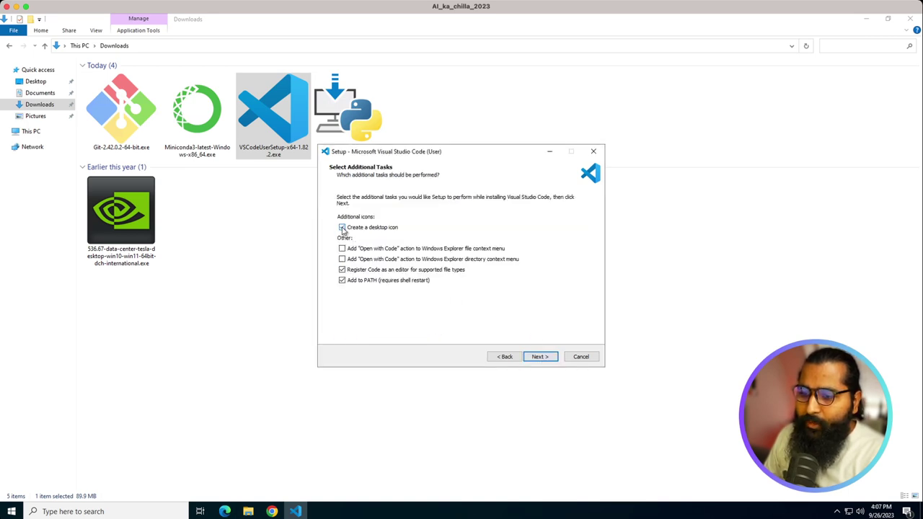
{"action": "left_click", "coordinate": [537, 358]}
{"action": "left_click", "coordinate": [537, 359]}
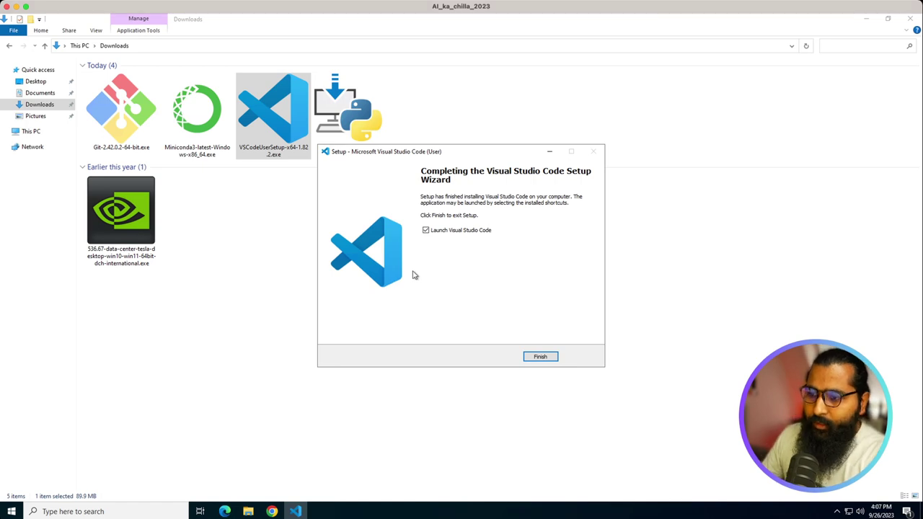
- Finish the Visual Studio Code setup without launching the program and minimize the Downloads window
{"action": "left_click", "coordinate": [425, 231]}
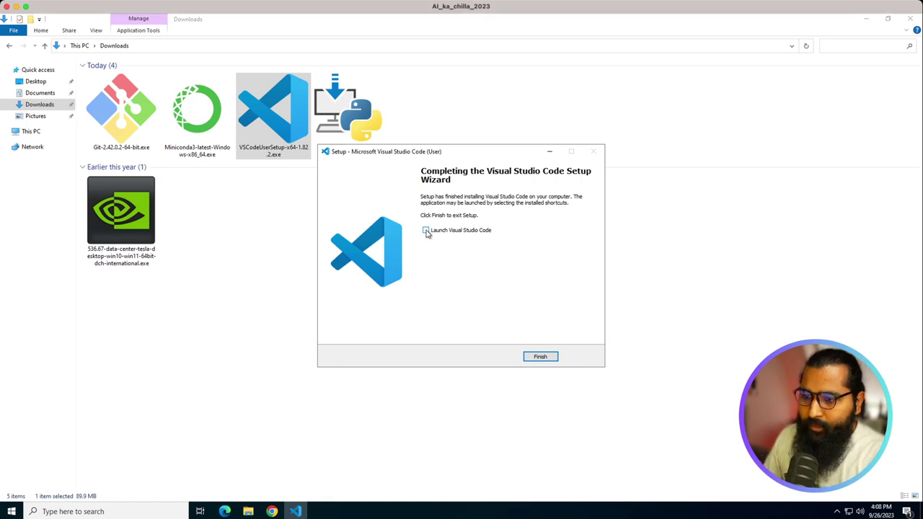
{"action": "left_click", "coordinate": [541, 357]}
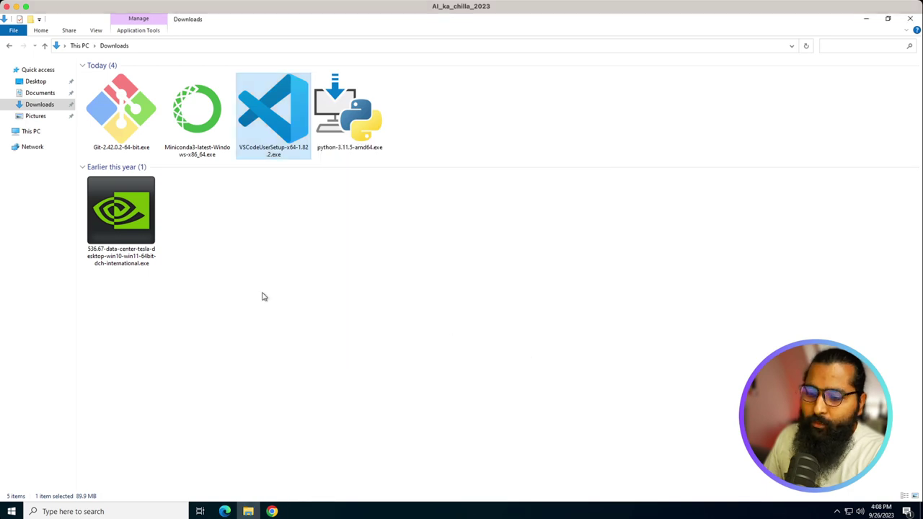
{"action": "left_click", "coordinate": [249, 511]}
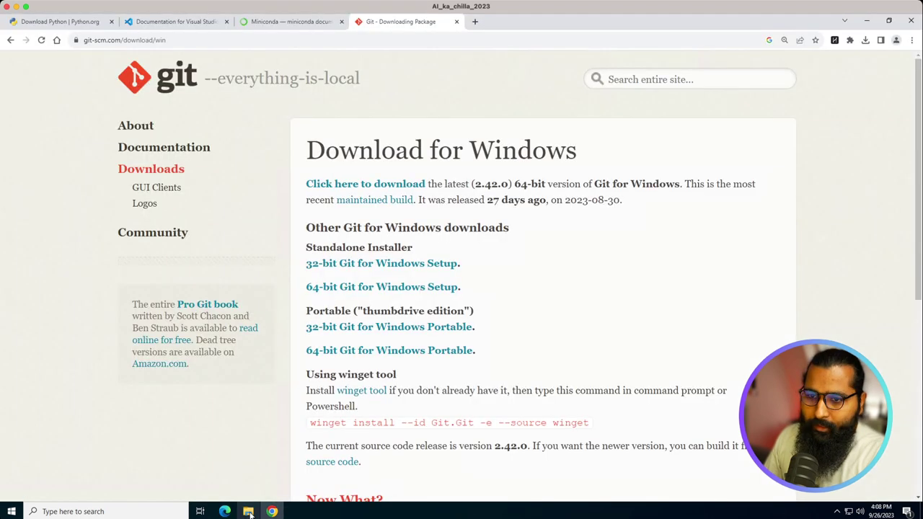
- Launch Visual Studio Code from its desktop shortcut to check that it opens, and close it
{"action": "left_click", "coordinate": [272, 512]}
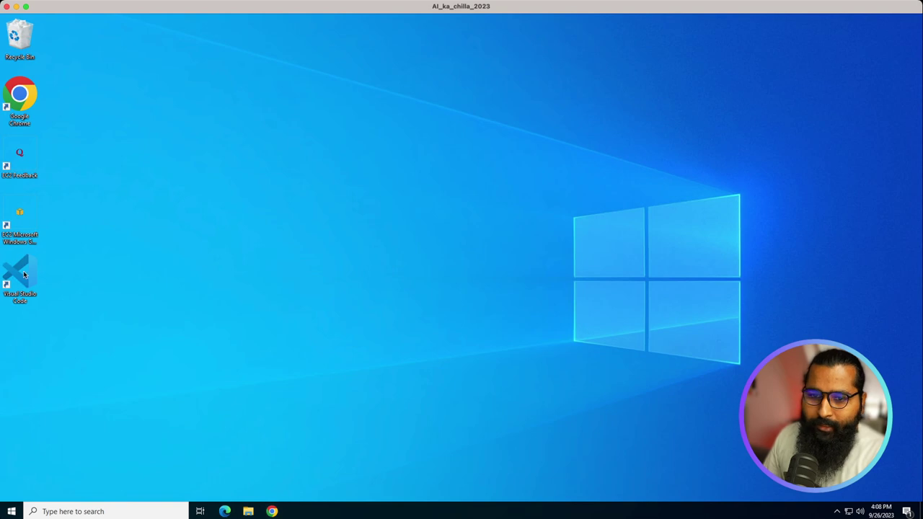
{"action": "double_click", "coordinate": [20, 278]}
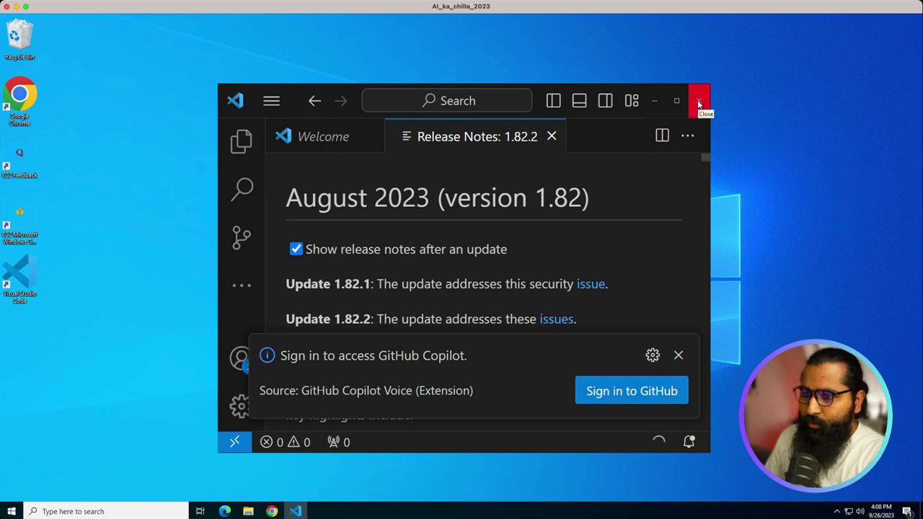
{"action": "left_click", "coordinate": [698, 105]}
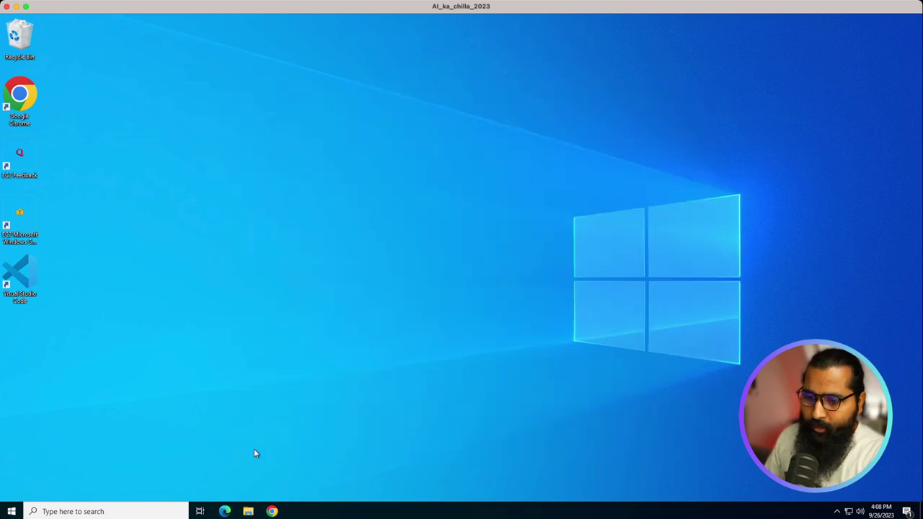
- Run the Miniconda3 installer from the Downloads folder as administrator, continue past the welcome page and accept the license agreement
{"action": "left_click", "coordinate": [248, 512]}
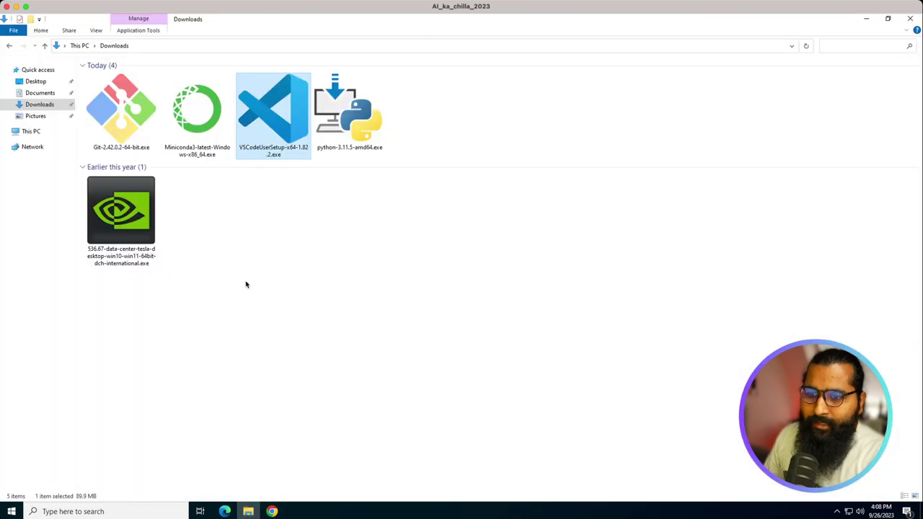
{"action": "left_click", "coordinate": [193, 108]}
{"action": "right_click", "coordinate": [192, 107]}
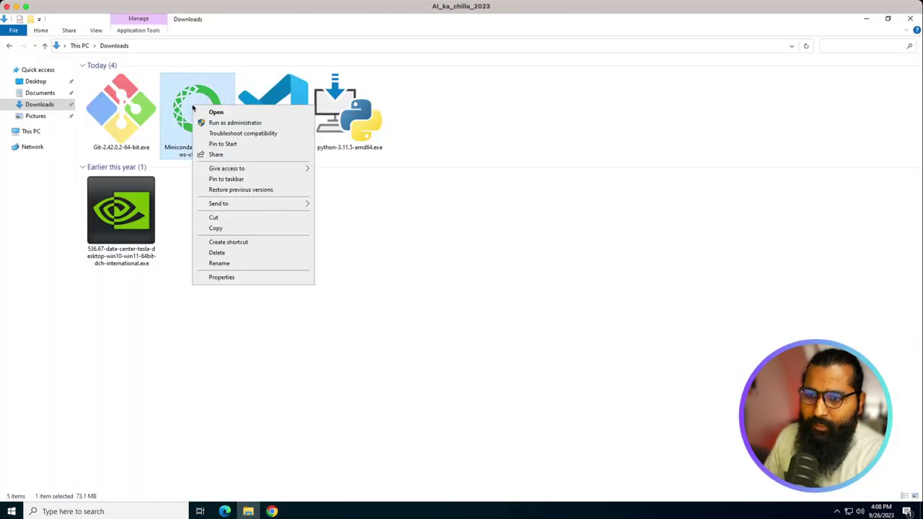
{"action": "left_click", "coordinate": [217, 123]}
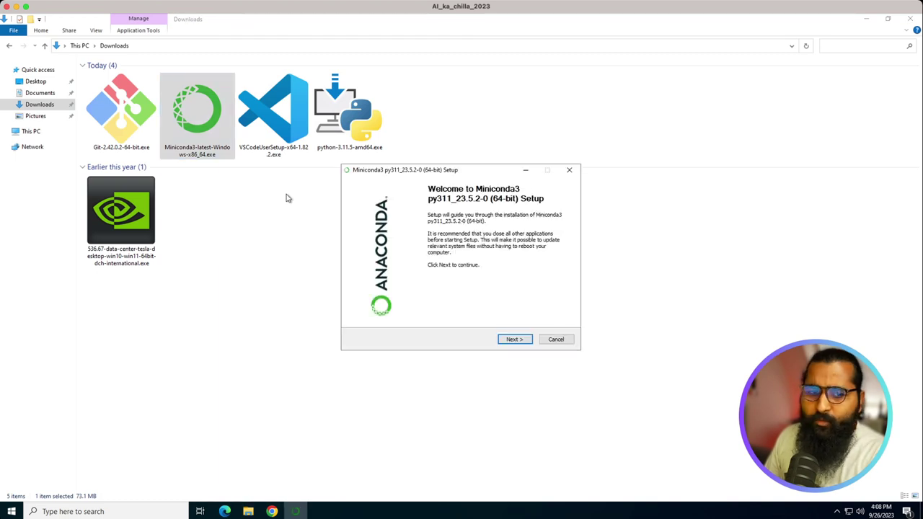
{"action": "left_click", "coordinate": [520, 341]}
{"action": "left_click", "coordinate": [519, 345]}
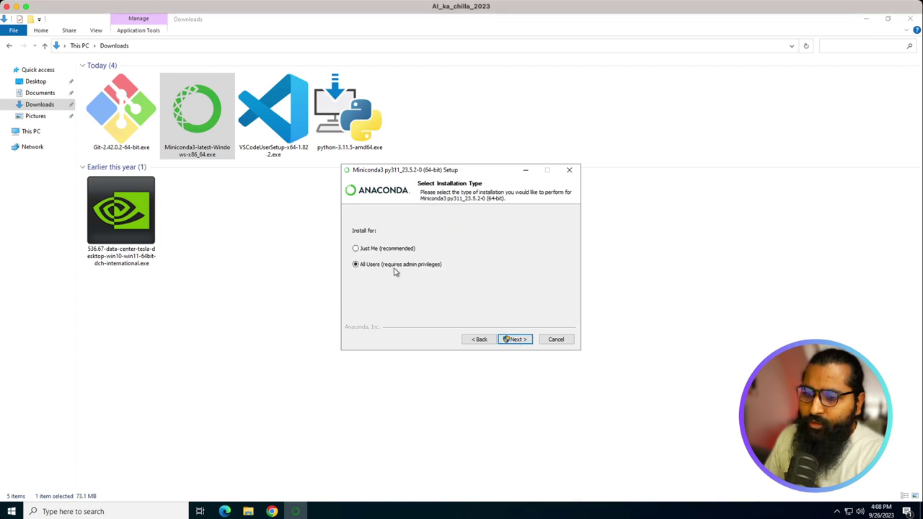
- Install Miniconda3 for all users into C:\ProgramData\miniconda3 with the default advanced options
{"action": "left_click", "coordinate": [515, 340]}
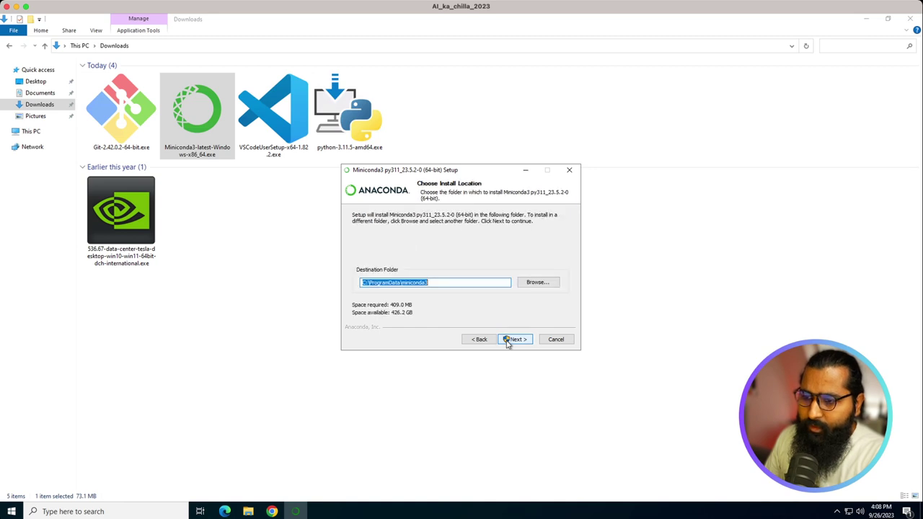
{"action": "left_click", "coordinate": [515, 340]}
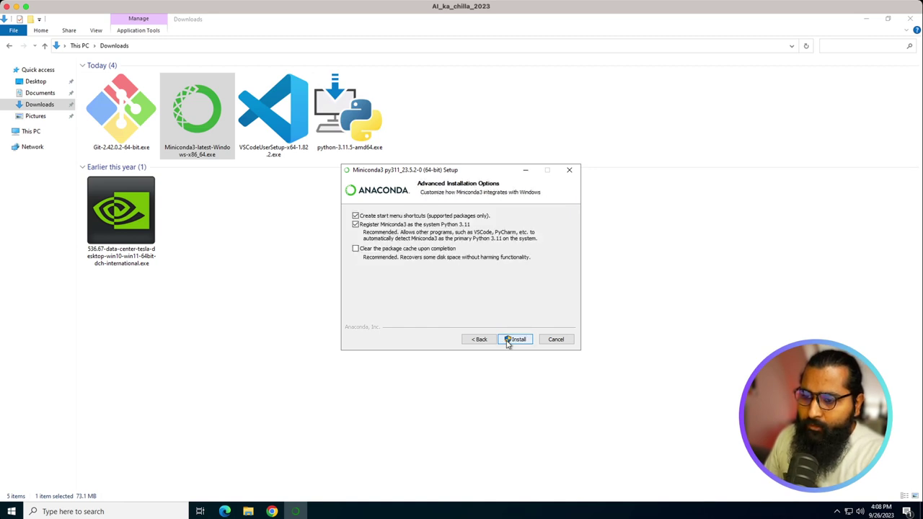
{"action": "left_click", "coordinate": [508, 342]}
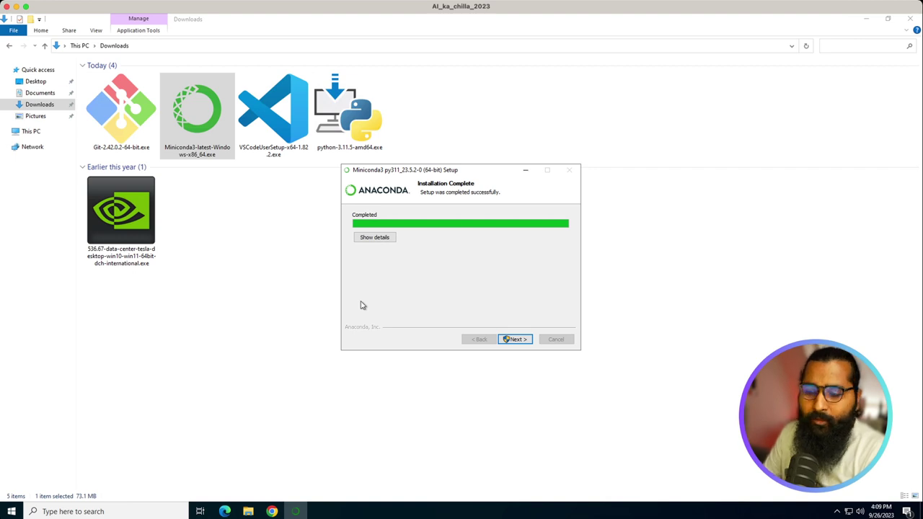
- Finish the Miniconda3 setup with "Getting started with Conda" and "Welcome to Anaconda" turned off
{"action": "left_click", "coordinate": [515, 339]}
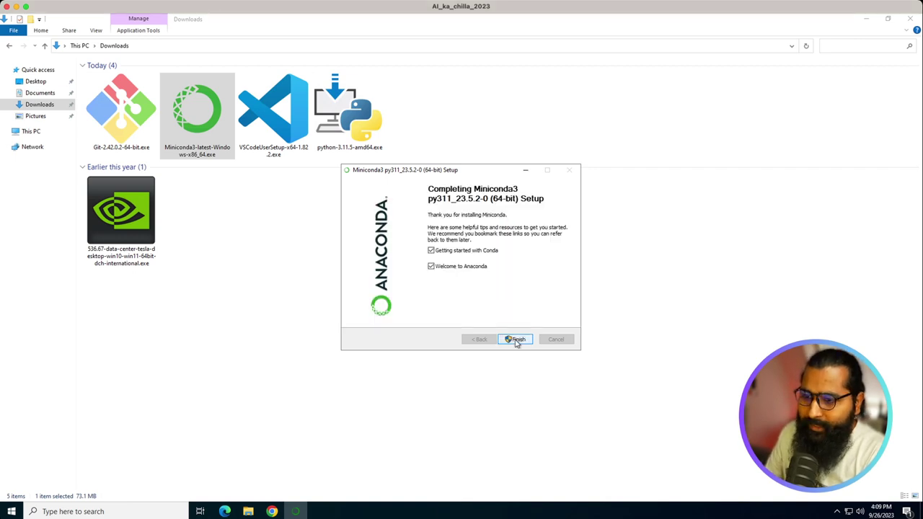
{"action": "left_click", "coordinate": [432, 251]}
{"action": "left_click", "coordinate": [432, 267]}
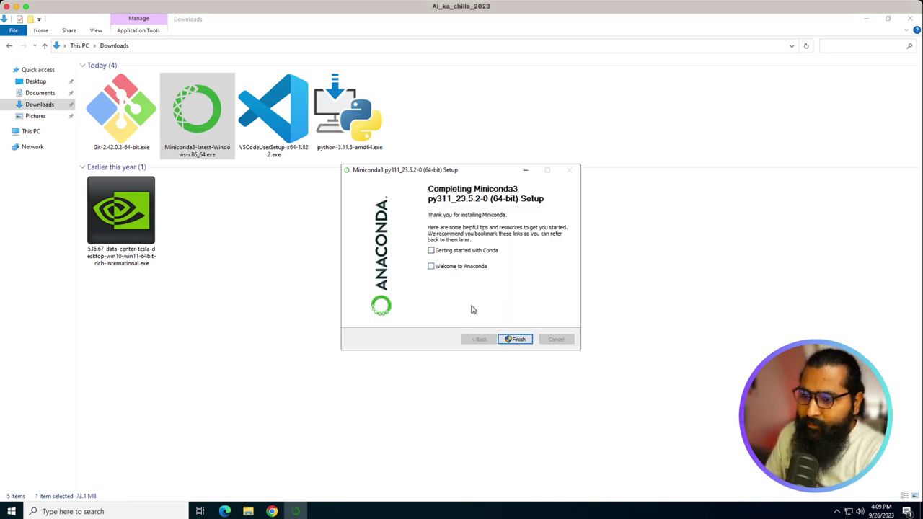
{"action": "left_click", "coordinate": [517, 340]}
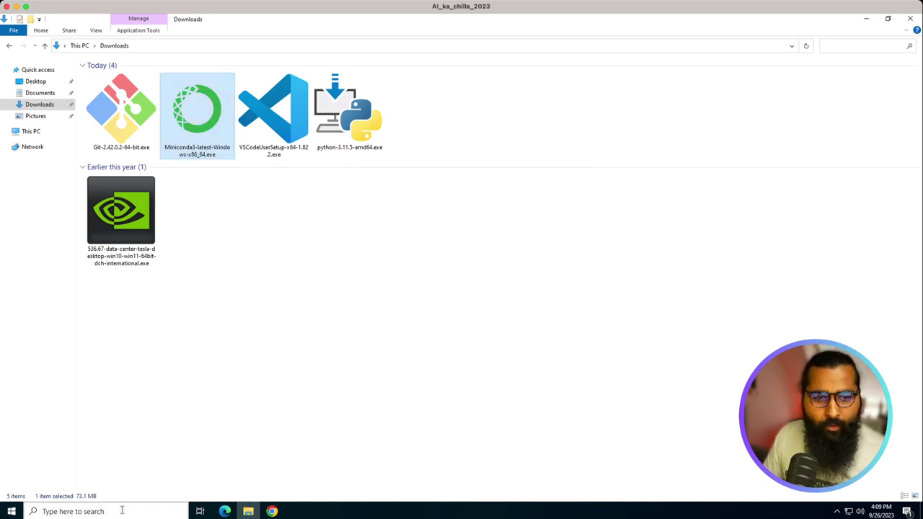
- Search Windows for the Anaconda Prompt (miniconda3), open it, enlarge its text to check the prompt, and close it
{"action": "left_click", "coordinate": [122, 511]}
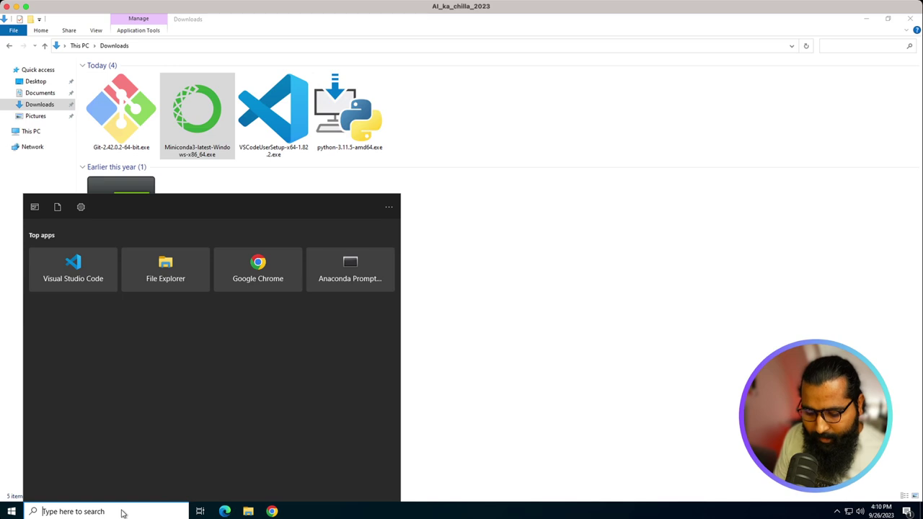
{"action": "type", "text": "mini"}
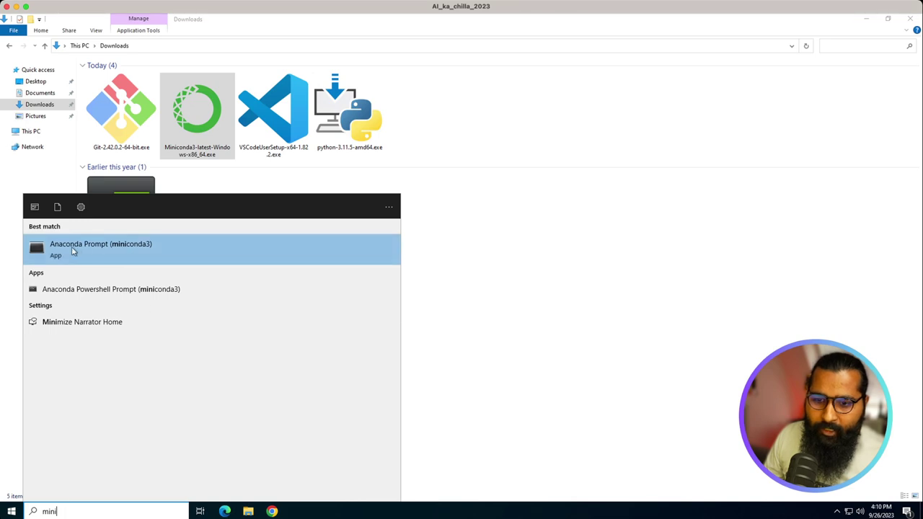
{"action": "double_click", "coordinate": [66, 511]}
{"action": "type", "text": "cmd"}
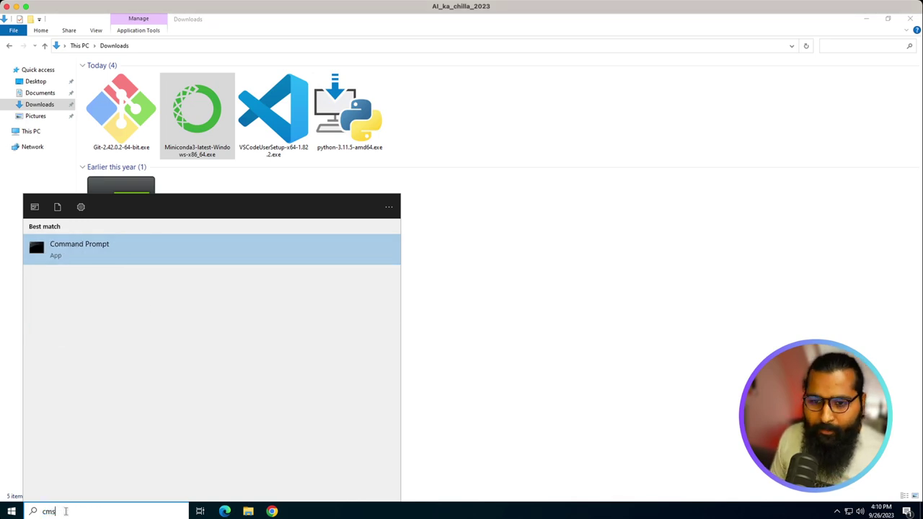
{"action": "double_click", "coordinate": [66, 510]}
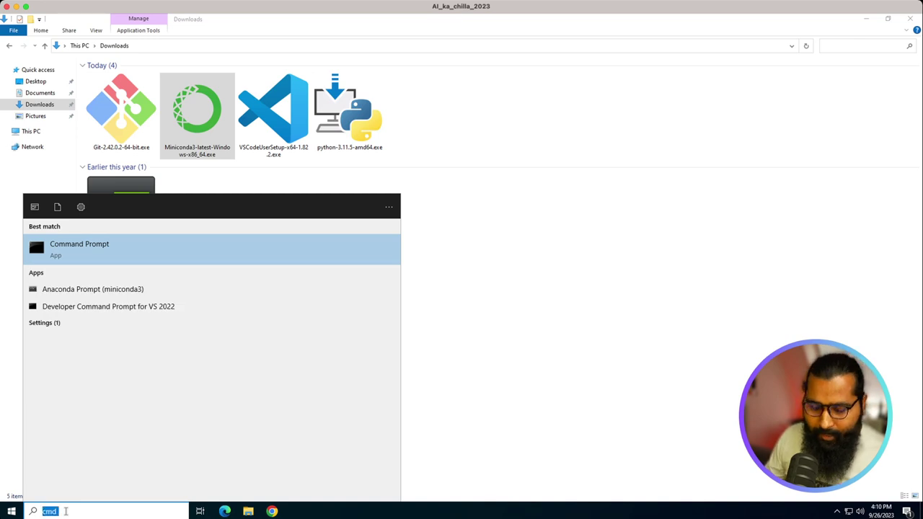
{"action": "type", "text": "anacon"}
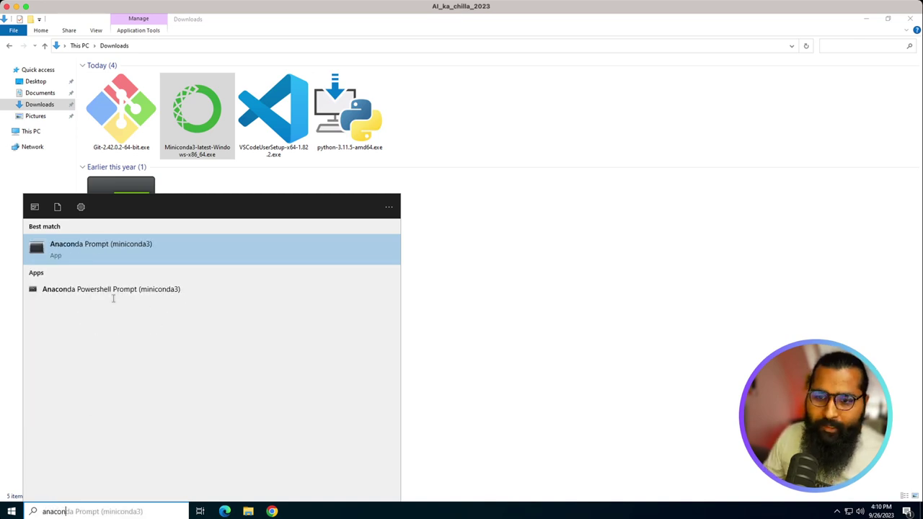
{"action": "left_click", "coordinate": [116, 254]}
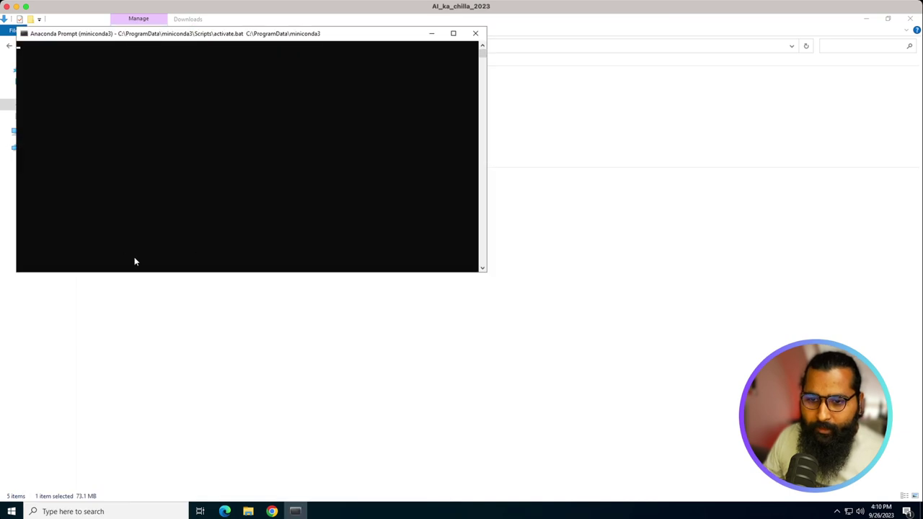
{"action": "scroll", "coordinate": [163, 88], "scroll_direction": "up", "scroll_amount": 4, "text": "ctrl"}
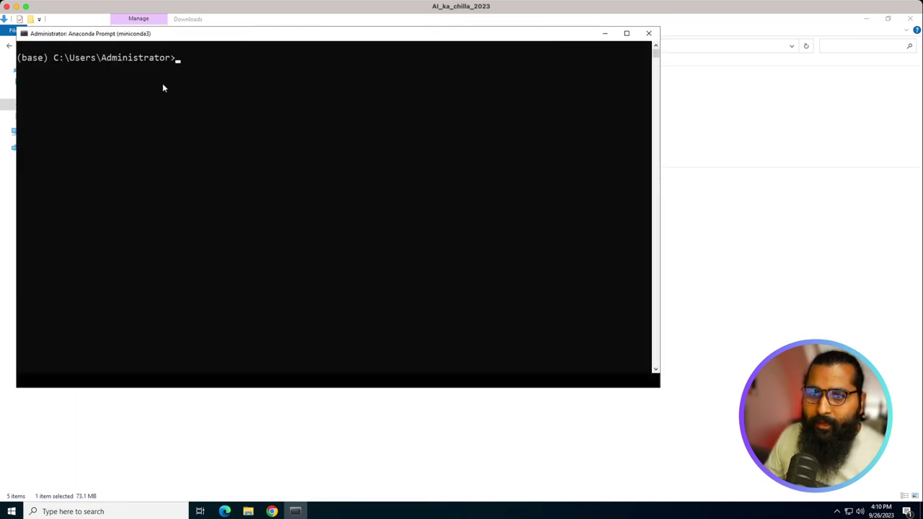
{"action": "scroll", "coordinate": [58, 83], "scroll_direction": "down", "scroll_amount": 3, "text": "ctrl"}
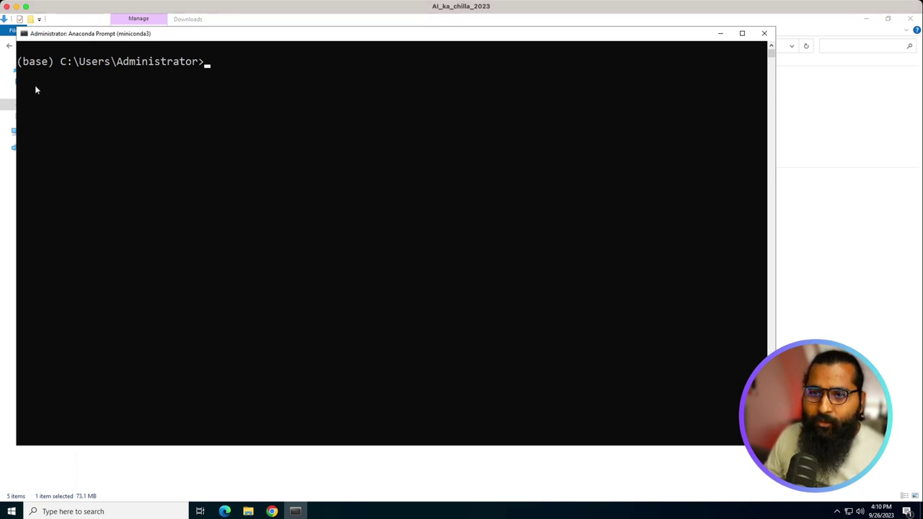
{"action": "left_click", "coordinate": [764, 35]}
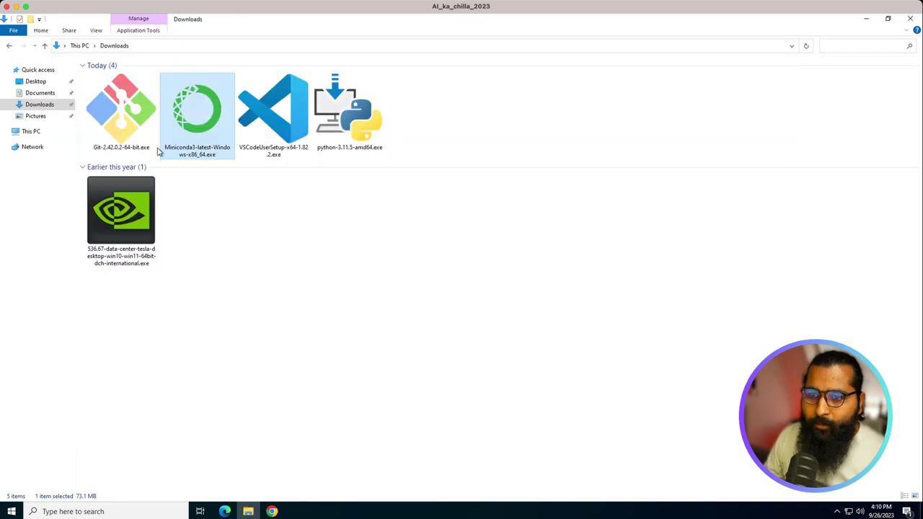
- Run the Git 2.42.0.2 installer, accept the license, and keep the existing C:\Program Files\Git folder, default components and Start Menu folder Git
{"action": "left_click", "coordinate": [228, 355]}
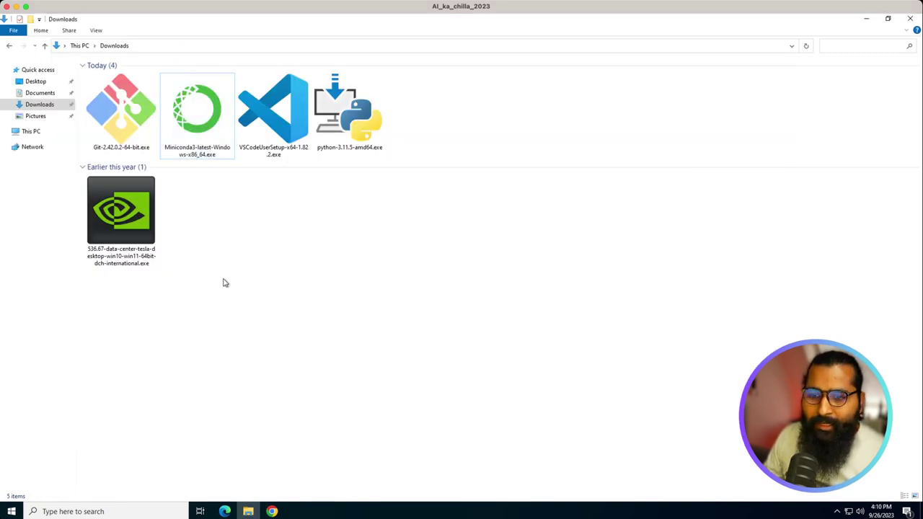
{"action": "double_click", "coordinate": [131, 109]}
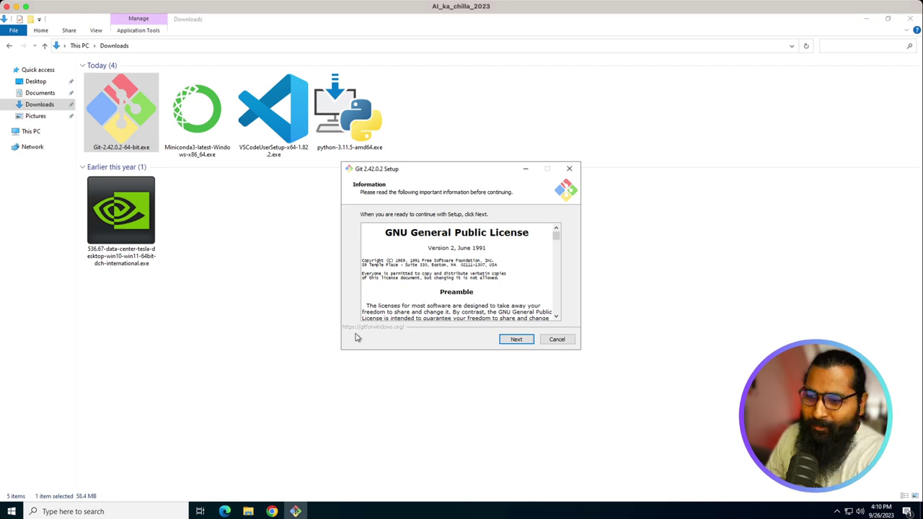
{"action": "left_click", "coordinate": [511, 343]}
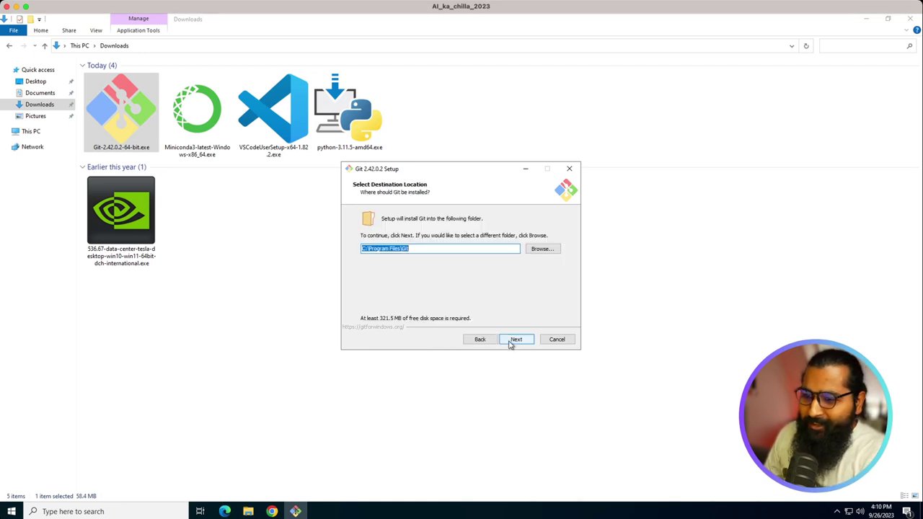
{"action": "left_click", "coordinate": [511, 344]}
{"action": "left_click", "coordinate": [502, 312]}
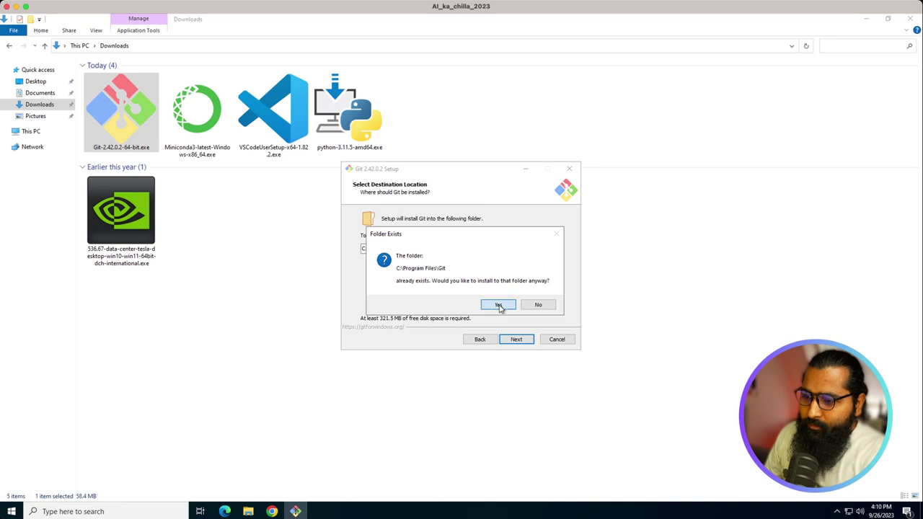
{"action": "left_click", "coordinate": [516, 341]}
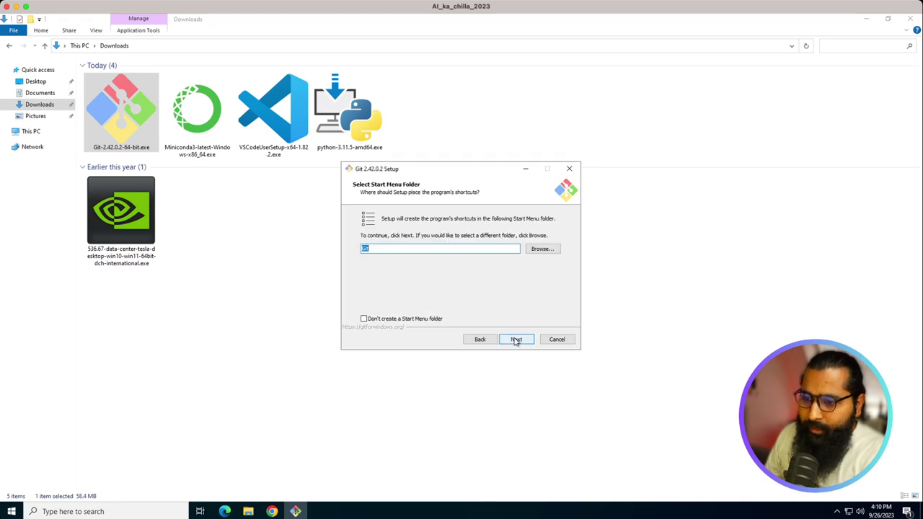
{"action": "left_click", "coordinate": [516, 341]}
- Review the editor choices, keep Vim as Git's default editor and let Git decide the initial branch name
{"action": "left_click", "coordinate": [516, 341]}
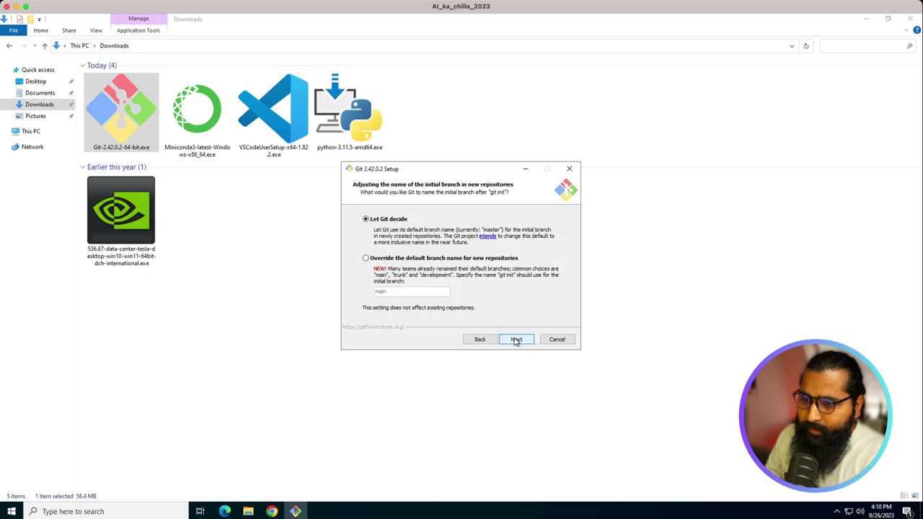
{"action": "left_click", "coordinate": [491, 341]}
{"action": "left_click", "coordinate": [505, 221]}
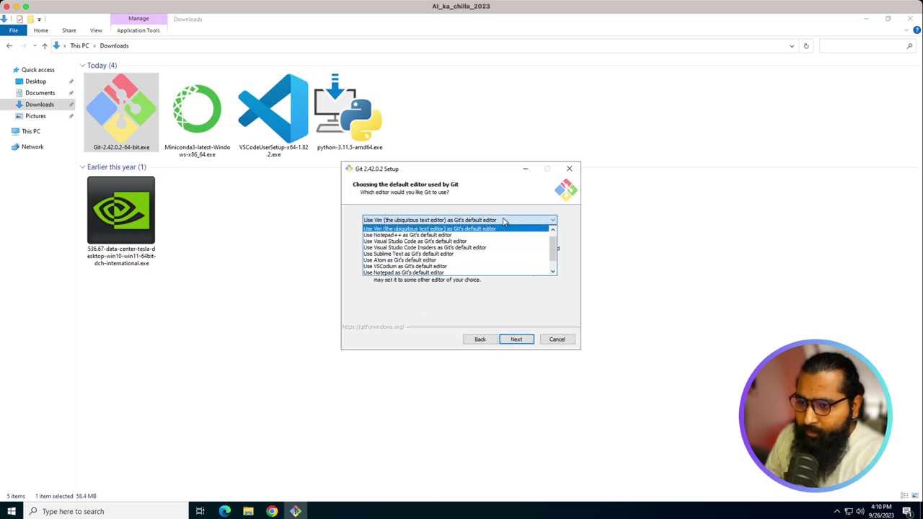
{"action": "left_click", "coordinate": [346, 256]}
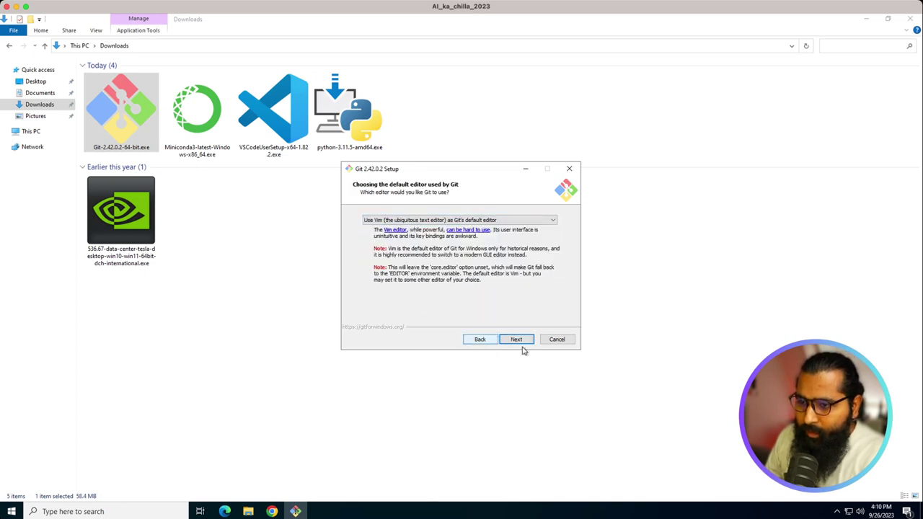
{"action": "left_click", "coordinate": [526, 341]}
{"action": "left_click", "coordinate": [525, 340]}
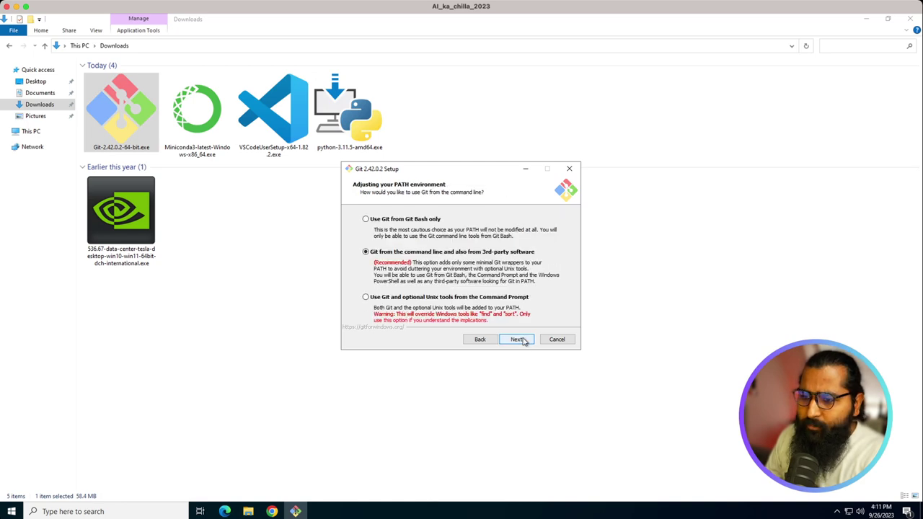
- Accept the recommended PATH option, bundled OpenSSH, OpenSSL library, Git Credential Manager and other default Git settings up to the experimental options
{"action": "left_click", "coordinate": [525, 340]}
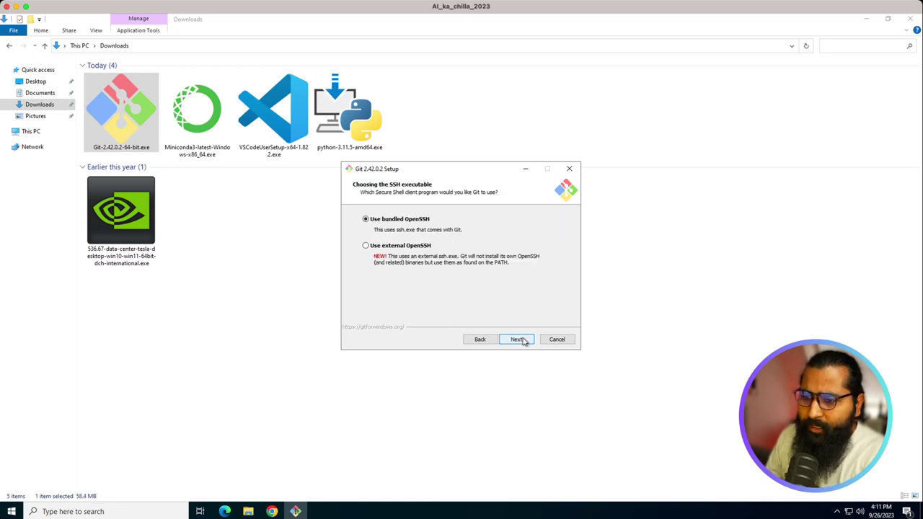
{"action": "left_click", "coordinate": [524, 340]}
{"action": "left_click", "coordinate": [524, 340]}
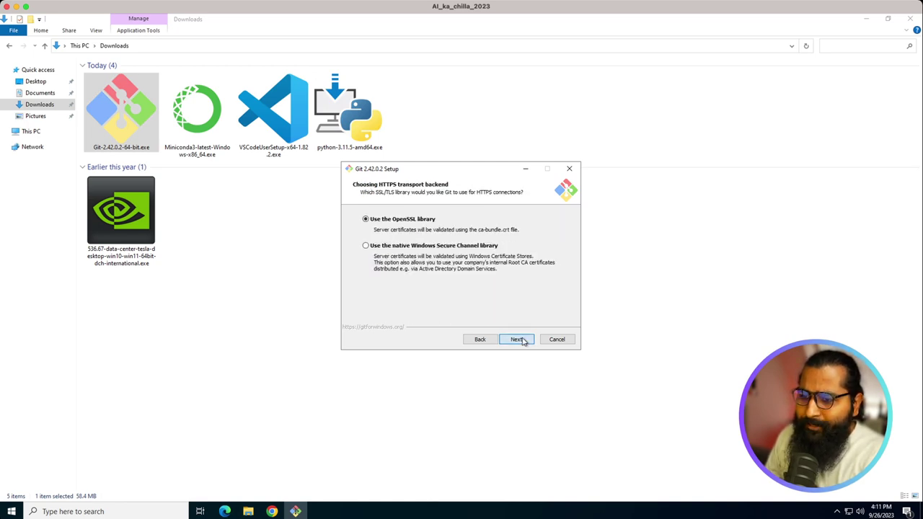
{"action": "left_click", "coordinate": [524, 340]}
{"action": "left_click", "coordinate": [525, 340]}
{"action": "left_click", "coordinate": [525, 340]}
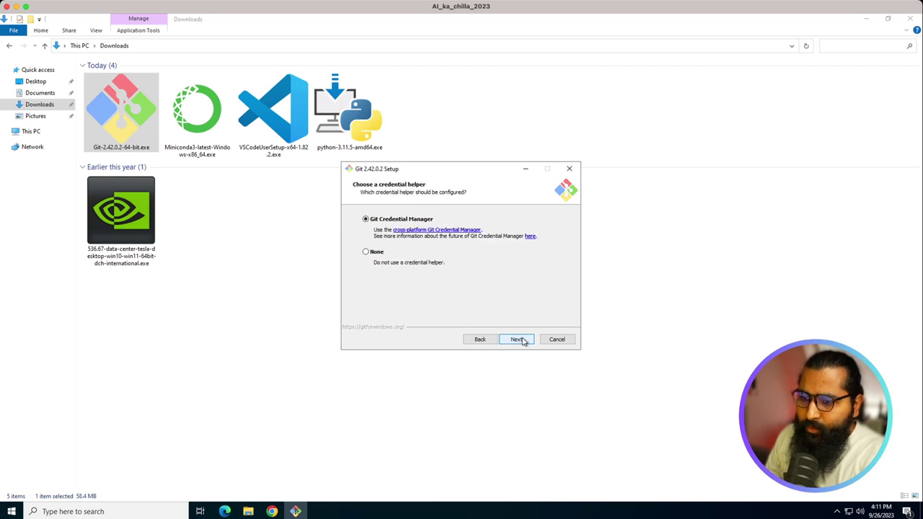
{"action": "left_click", "coordinate": [524, 340]}
{"action": "left_click", "coordinate": [524, 341]}
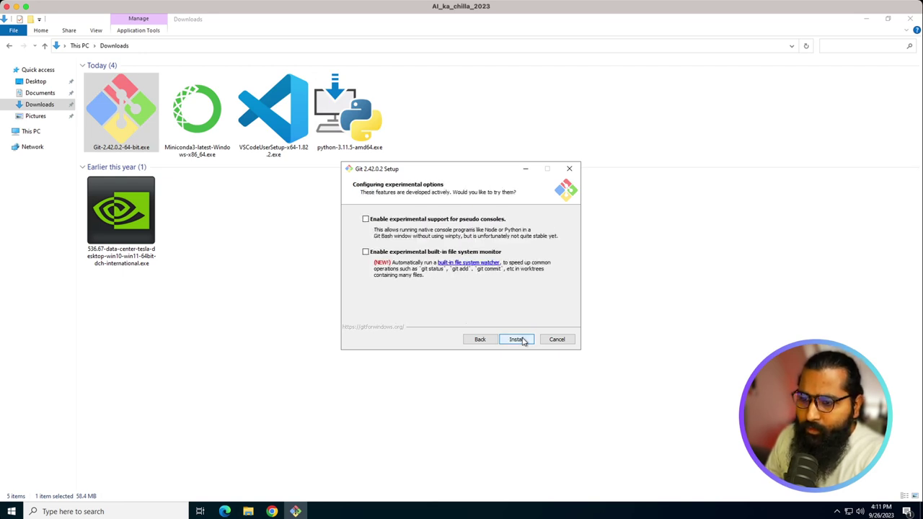
- Install Git with both experimental options disabled, turn off View Release Notes, and finish the setup wizard
{"action": "left_click", "coordinate": [523, 340]}
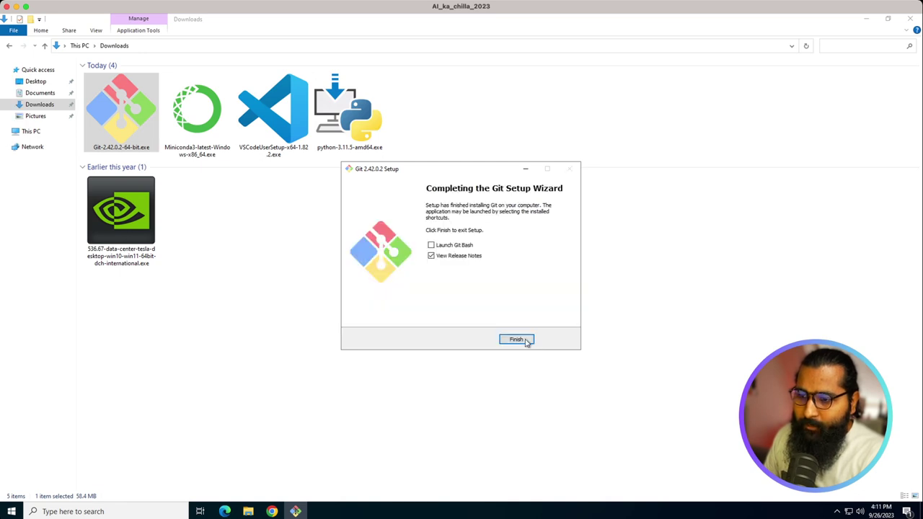
{"action": "left_click", "coordinate": [431, 256]}
{"action": "left_click", "coordinate": [508, 339]}
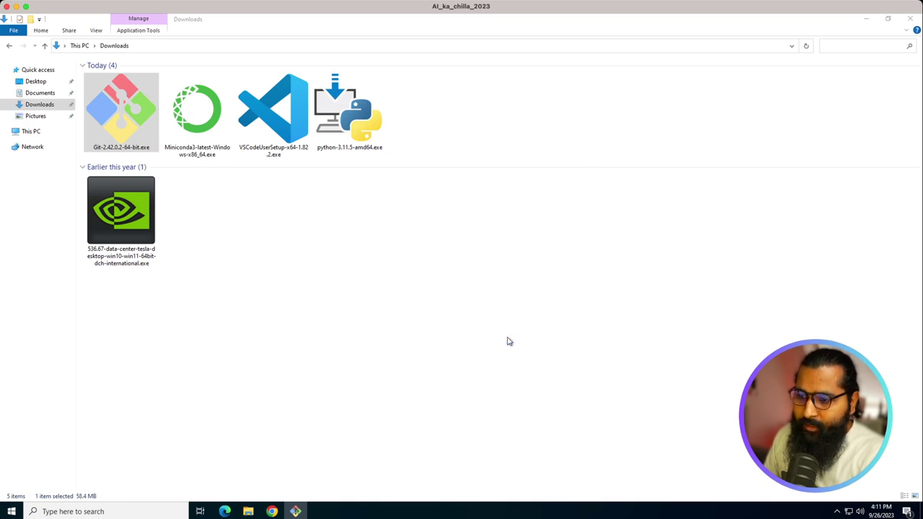
- Search Windows for "git" and open Git Bash
{"action": "left_click", "coordinate": [114, 512]}
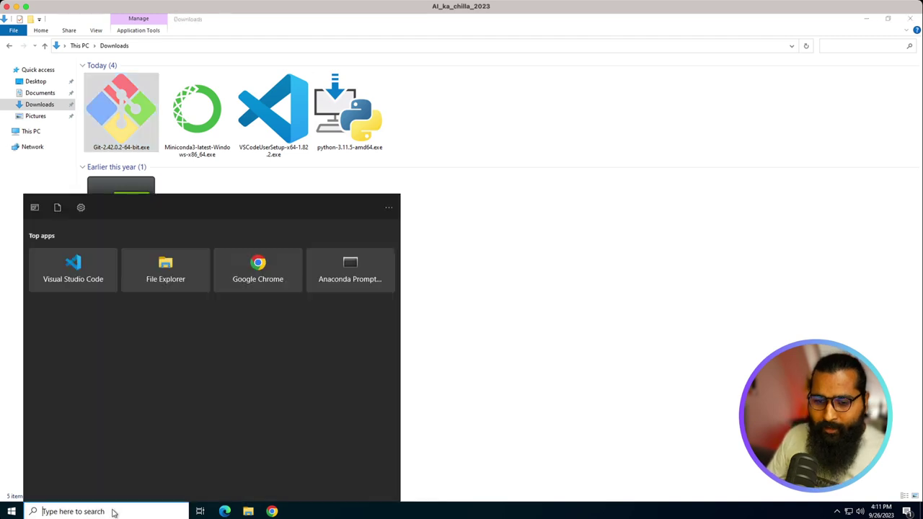
{"action": "type", "text": "git"}
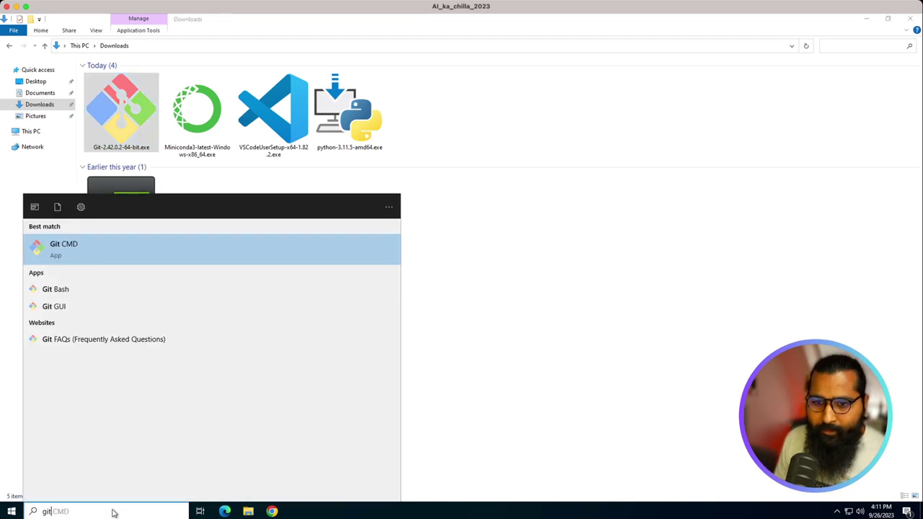
{"action": "key", "text": "Down"}
{"action": "key", "text": "Return"}
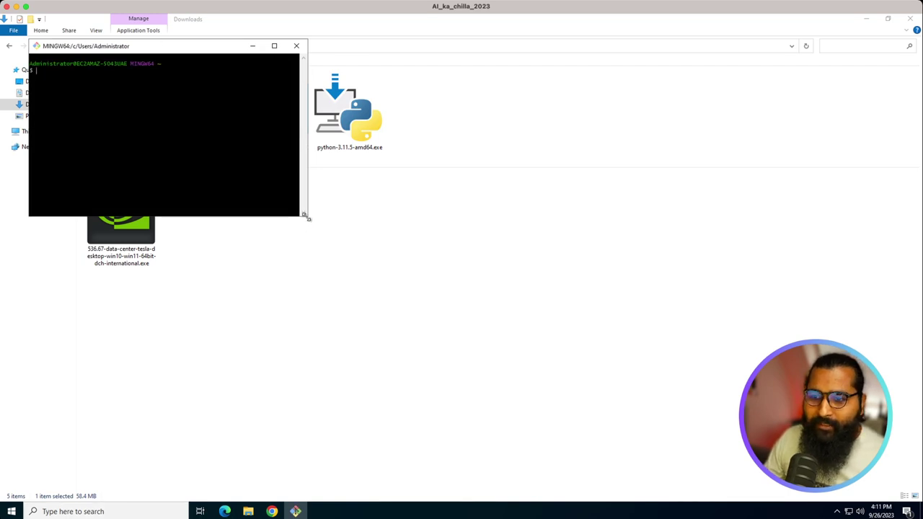
- Enlarge the Git Bash window and its text, highlight the user and host part of the prompt, and close the terminal
{"action": "left_click_drag", "start_coordinate": [306, 214], "coordinate": [533, 371]}
{"action": "key", "text": "ctrl+plus"}
{"action": "key", "text": "ctrl+plus"}
{"action": "key", "text": "ctrl+plus"}
{"action": "key", "text": "ctrl+plus"}
{"action": "key", "text": "ctrl+plus"}
{"action": "key", "text": "ctrl+plus"}
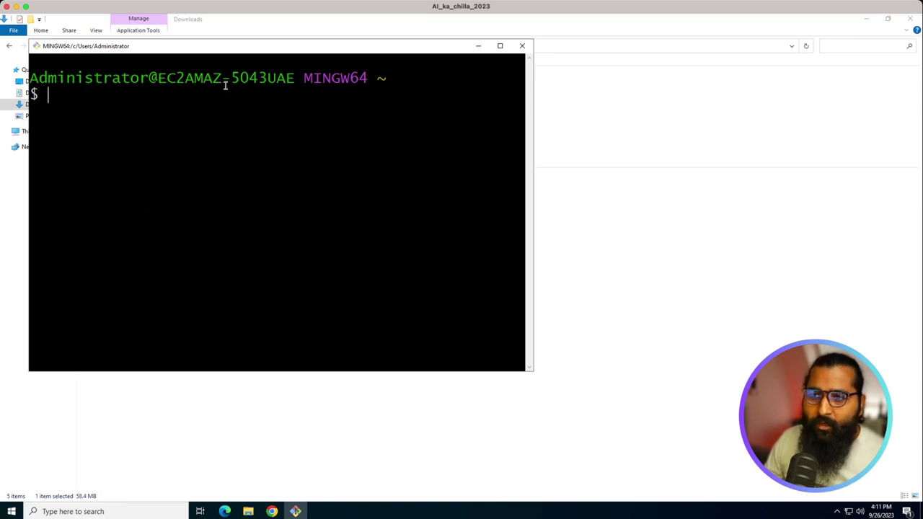
{"action": "left_click_drag", "start_coordinate": [303, 78], "coordinate": [32, 77]}
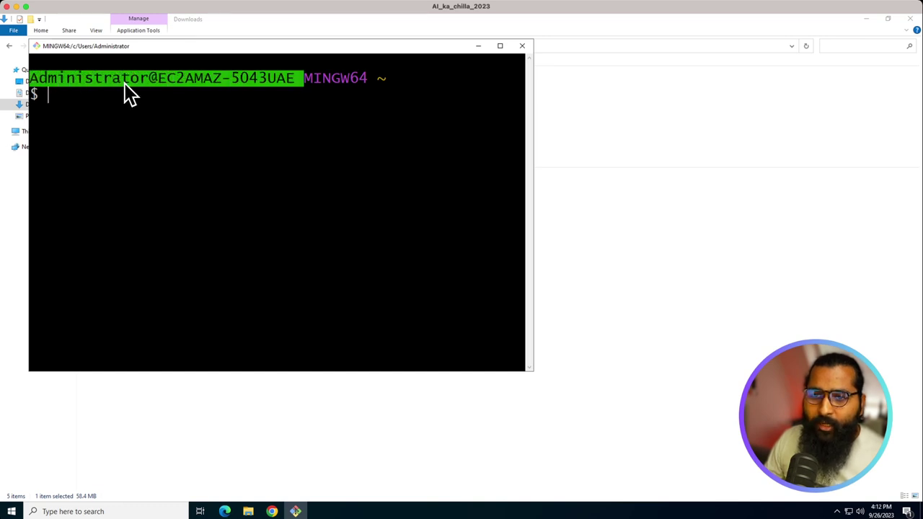
{"action": "left_click", "coordinate": [523, 47]}
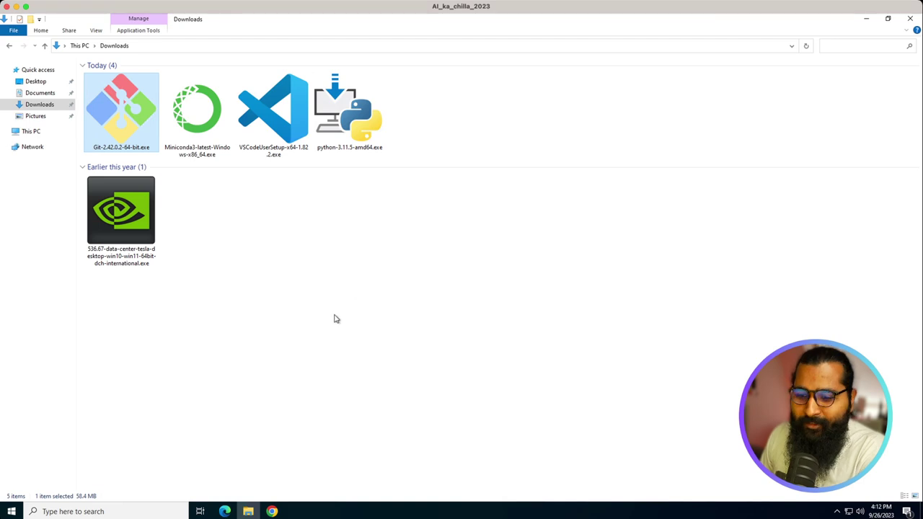
- Switch to Google Chrome and bring up the Git for Windows download page
{"action": "left_click", "coordinate": [278, 512]}
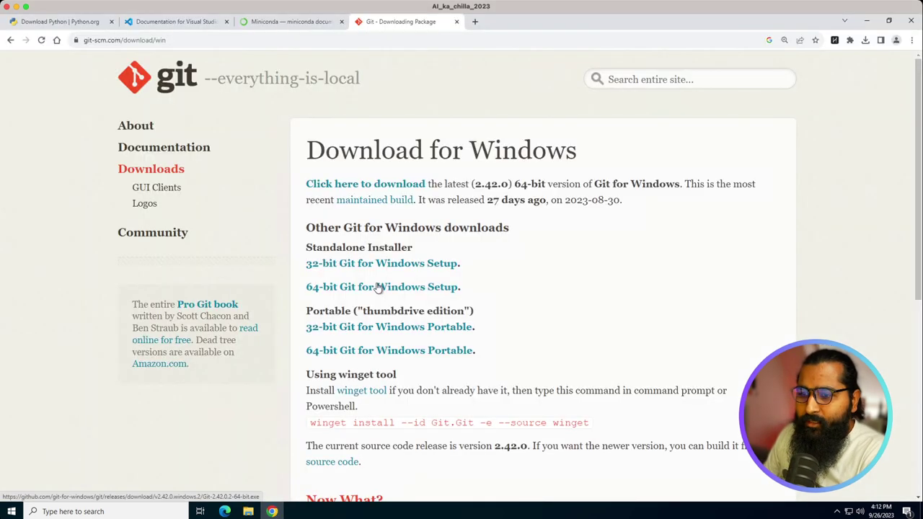